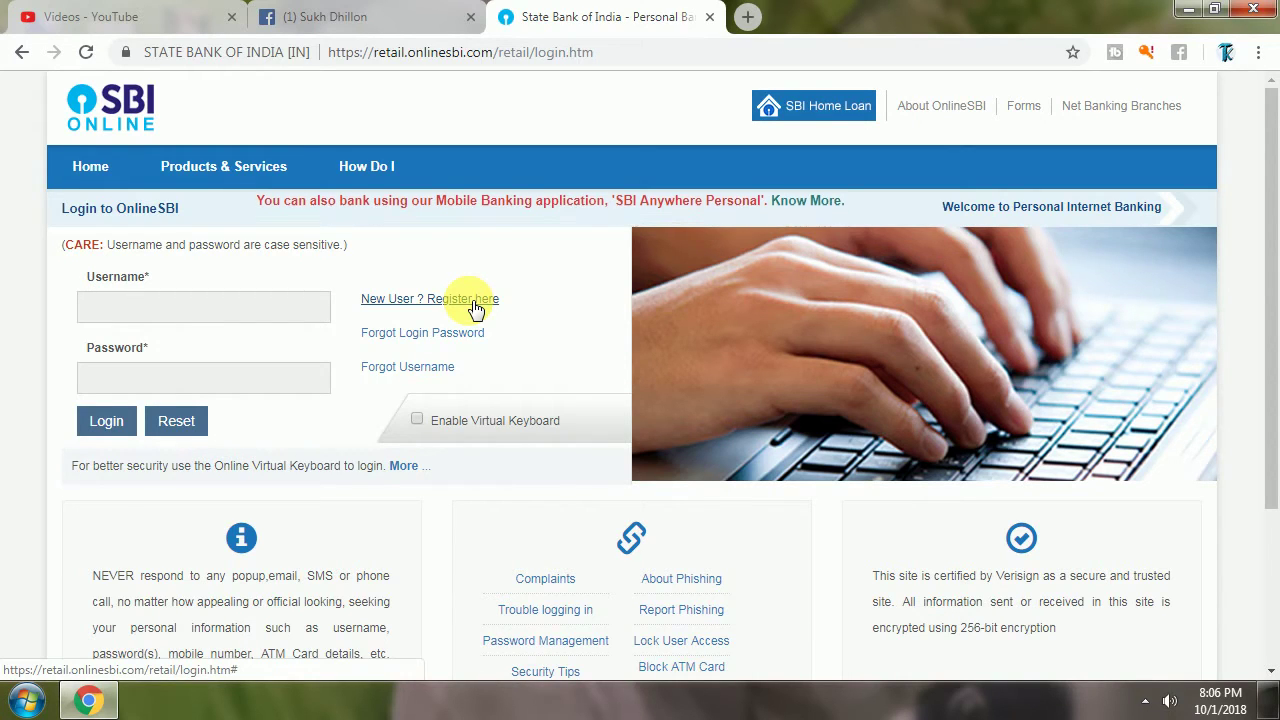
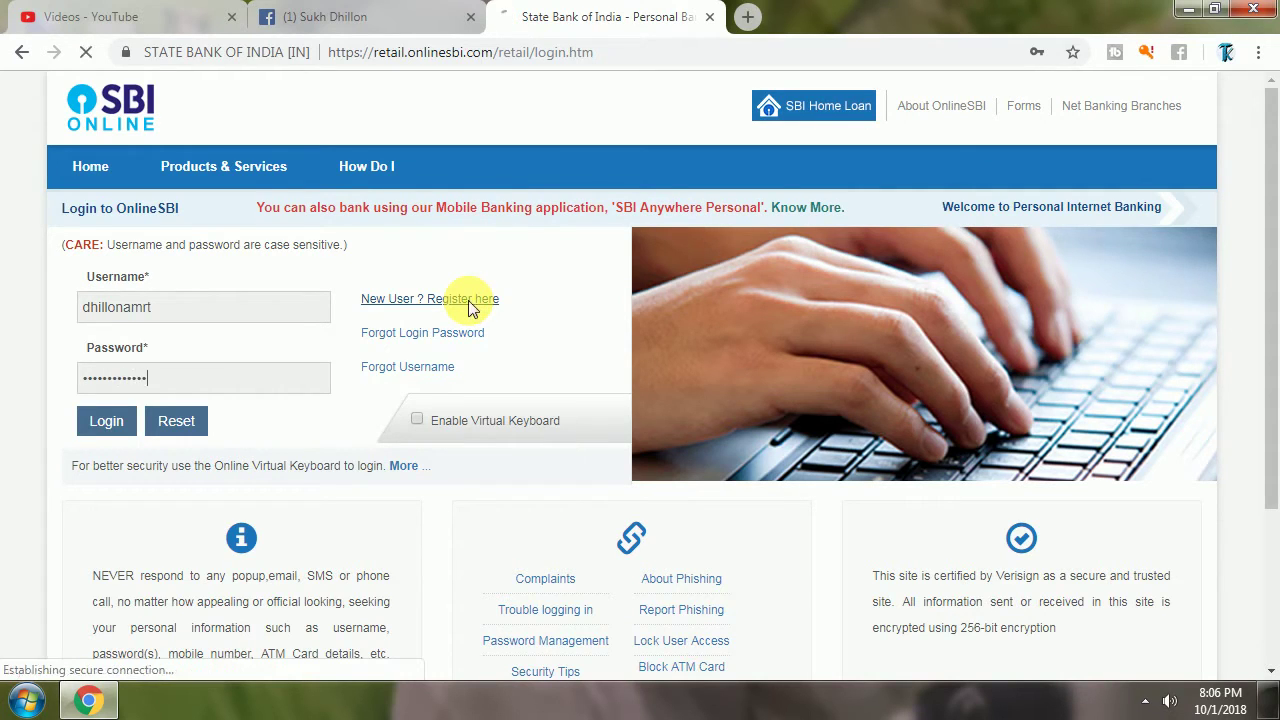
Log in to SBI Online with the account's username and password.
{"action": "key", "text": "Return"}
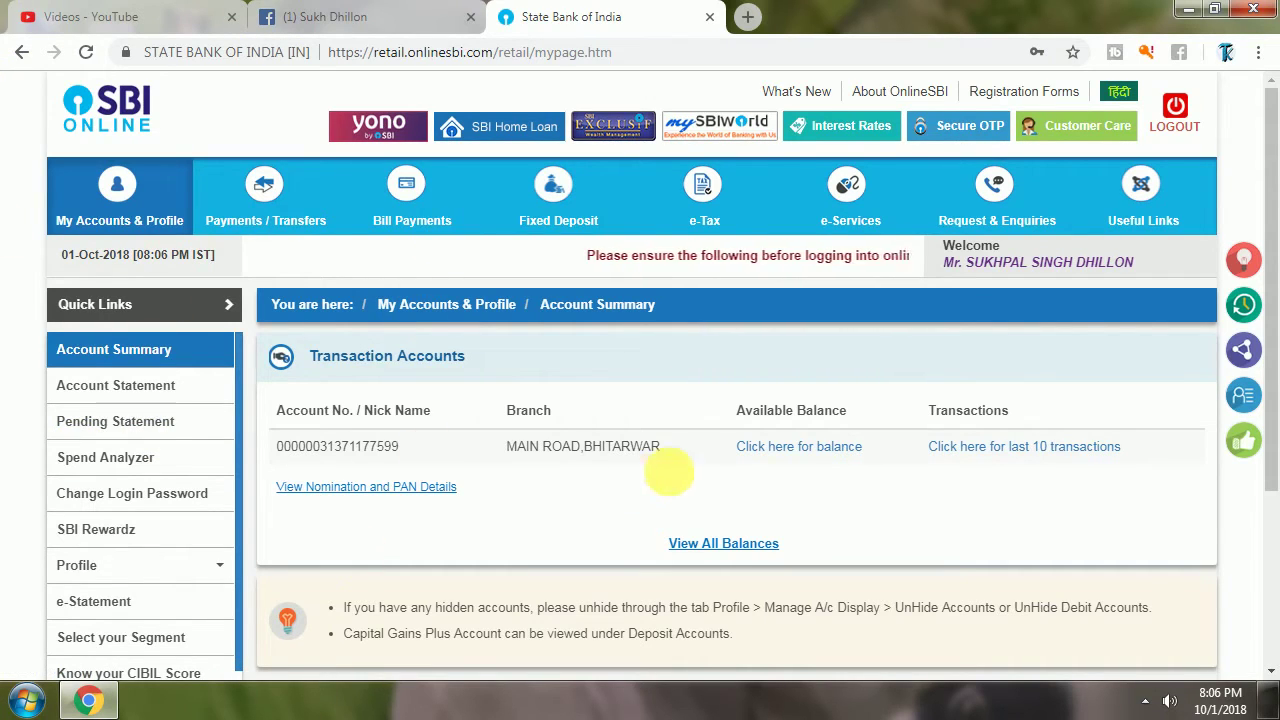
Reveal the 4,490.41 available balance and the last 10 transactions, scrolling through them.
{"action": "left_click", "coordinate": [792, 450]}
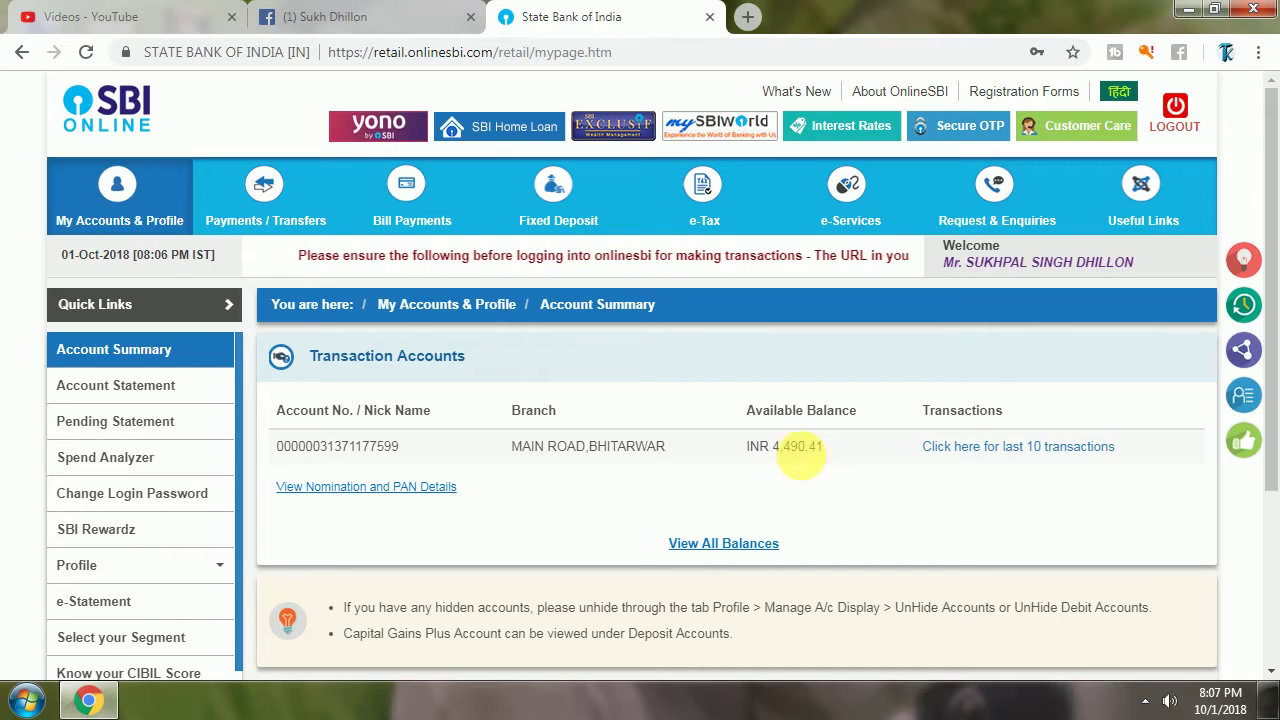
{"action": "left_click", "coordinate": [1080, 452]}
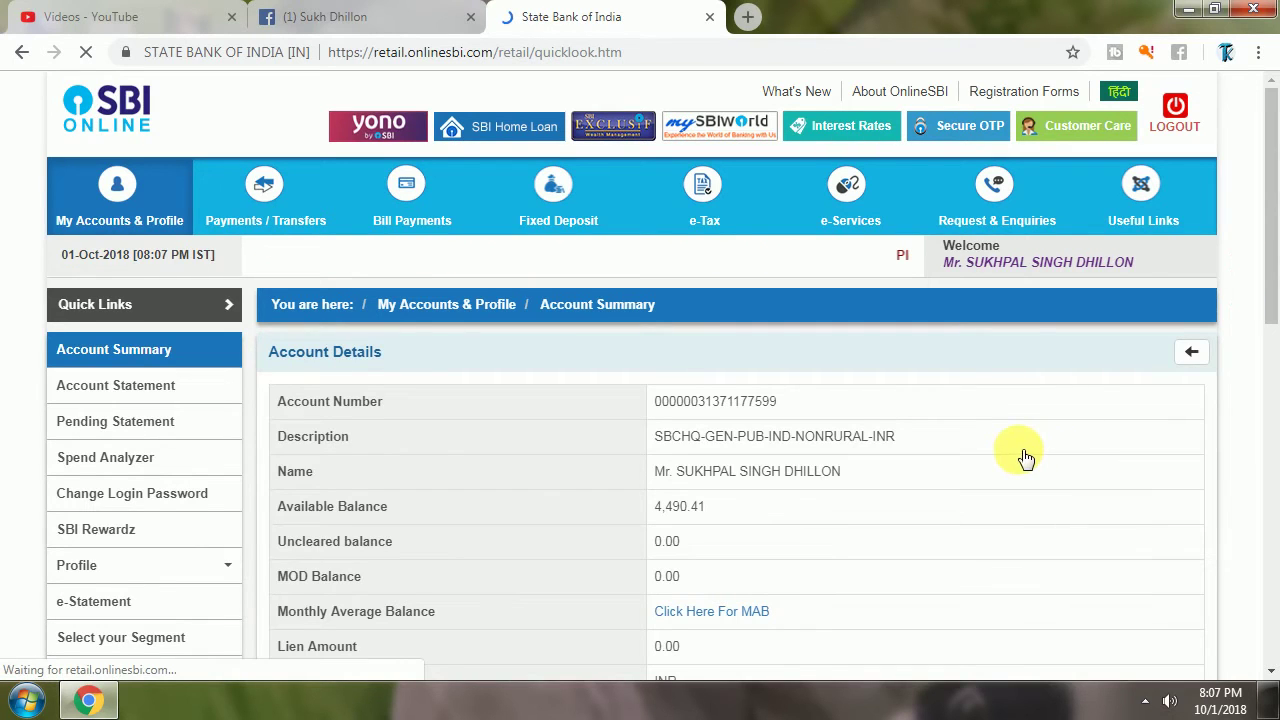
{"action": "scroll", "coordinate": [1210, 395], "scroll_direction": "down", "scroll_amount": 10}
{"action": "scroll", "coordinate": [1210, 395], "scroll_direction": "up", "scroll_amount": 4}
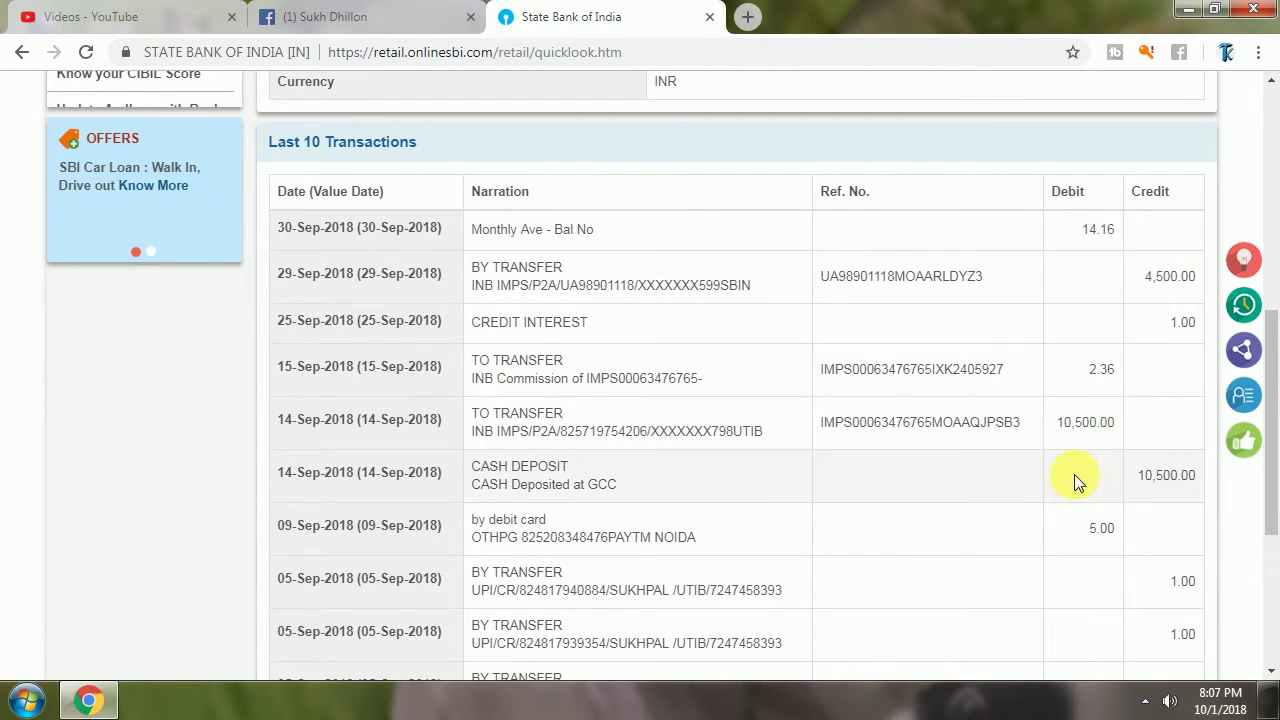
{"action": "scroll", "coordinate": [1074, 474], "scroll_direction": "down", "scroll_amount": 2}
{"action": "scroll", "coordinate": [964, 386], "scroll_direction": "up", "scroll_amount": 2}
{"action": "scroll", "coordinate": [961, 381], "scroll_direction": "up", "scroll_amount": 6}
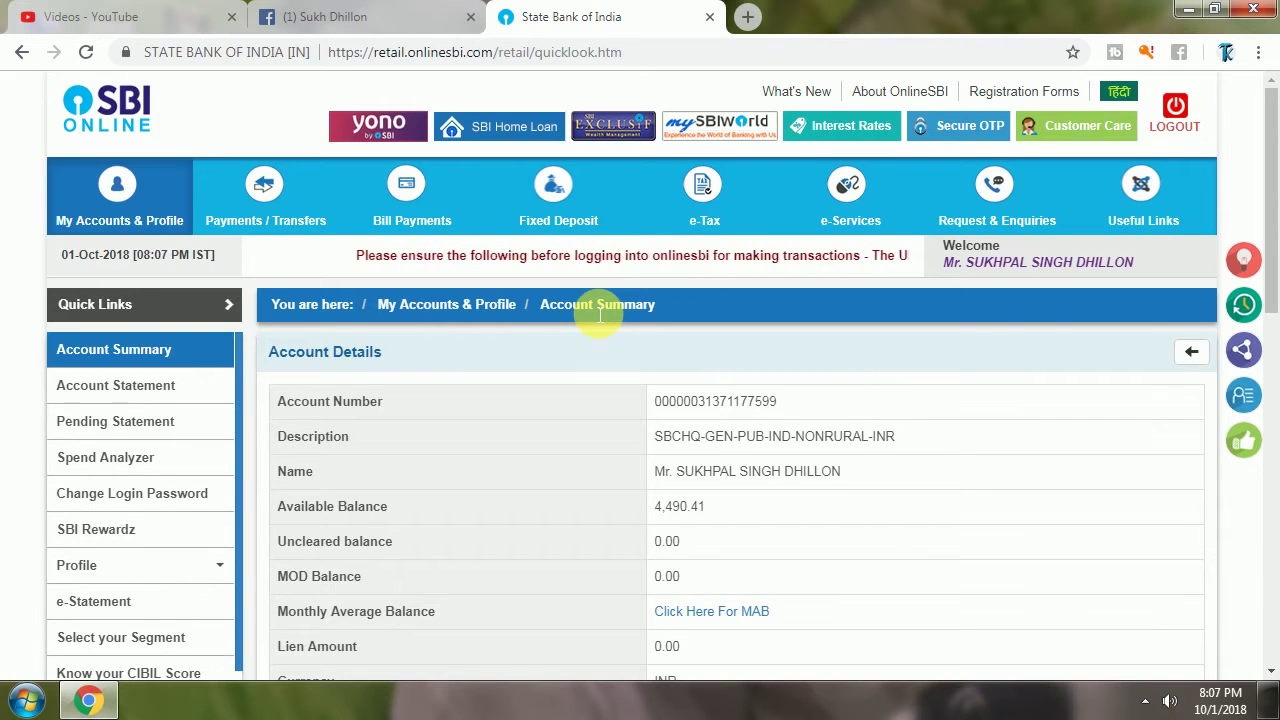
Go to Within SBI Transfer from the Payments / Transfers menu.
{"action": "left_click", "coordinate": [265, 180]}
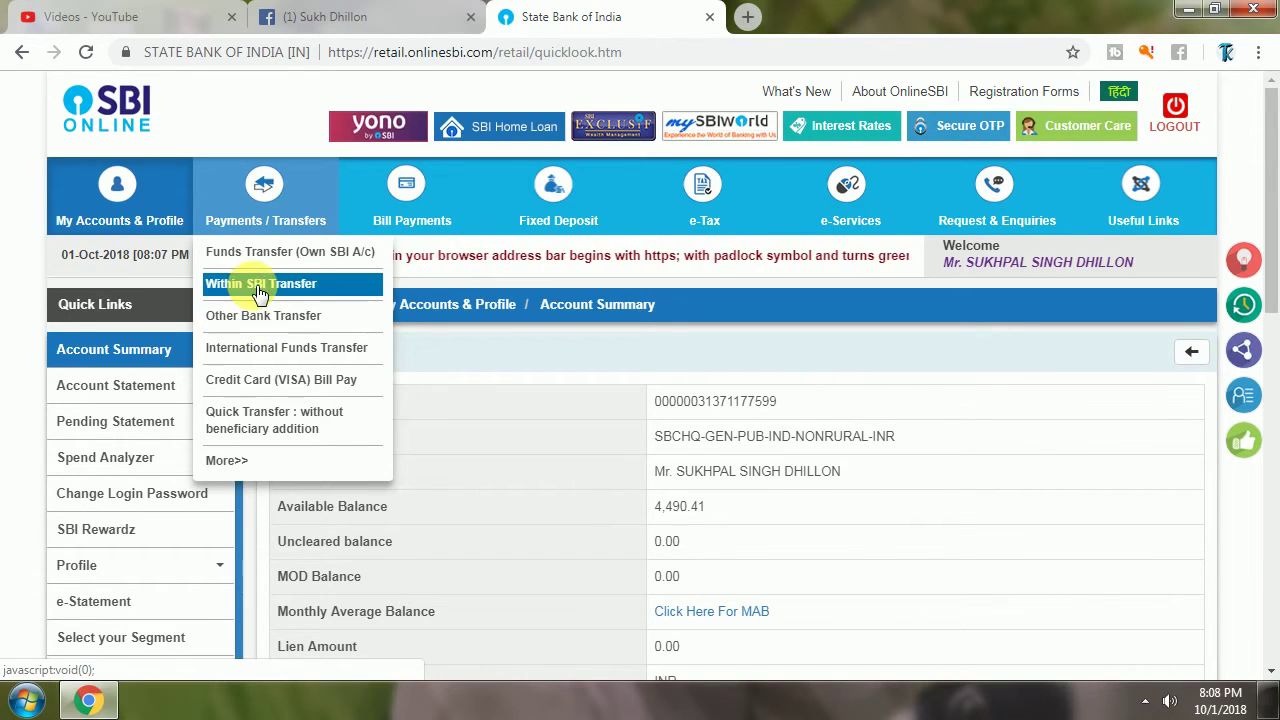
{"action": "left_click", "coordinate": [249, 284]}
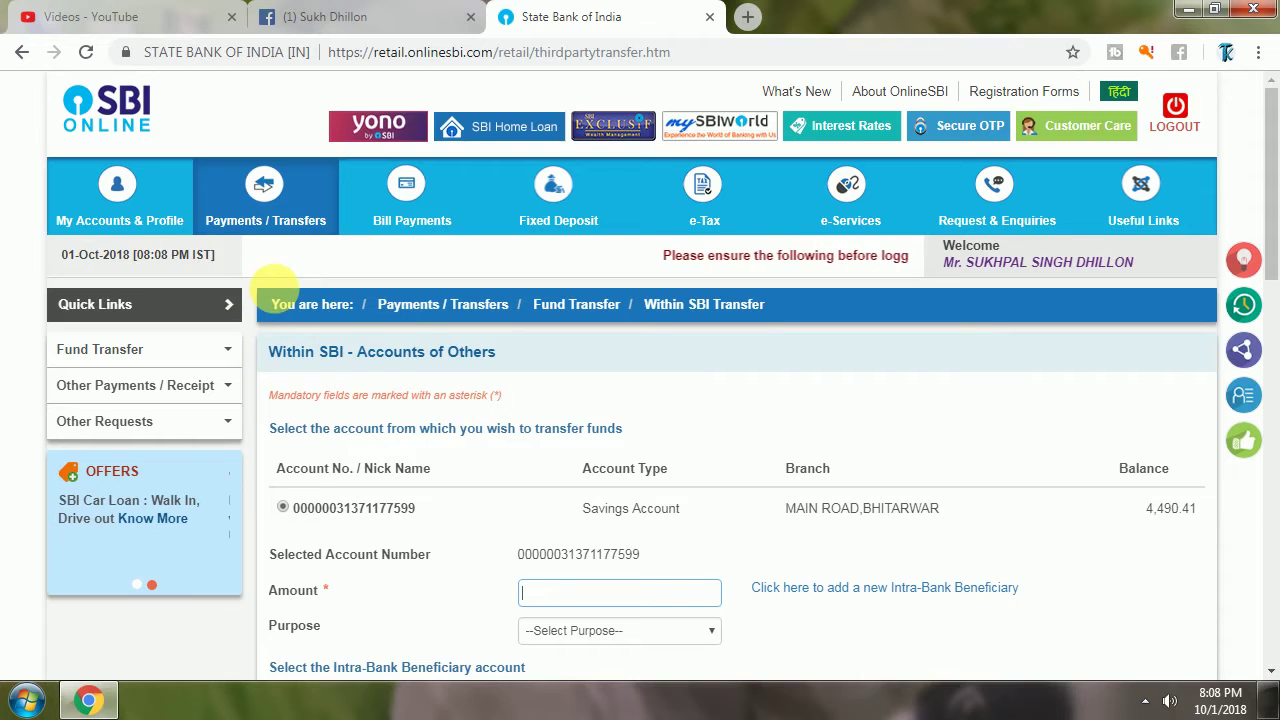
Select the first saved intra-bank beneficiary as the transfer recipient.
{"action": "scroll", "coordinate": [617, 367], "scroll_direction": "down", "scroll_amount": 1}
{"action": "scroll", "coordinate": [617, 367], "scroll_direction": "down", "scroll_amount": 3}
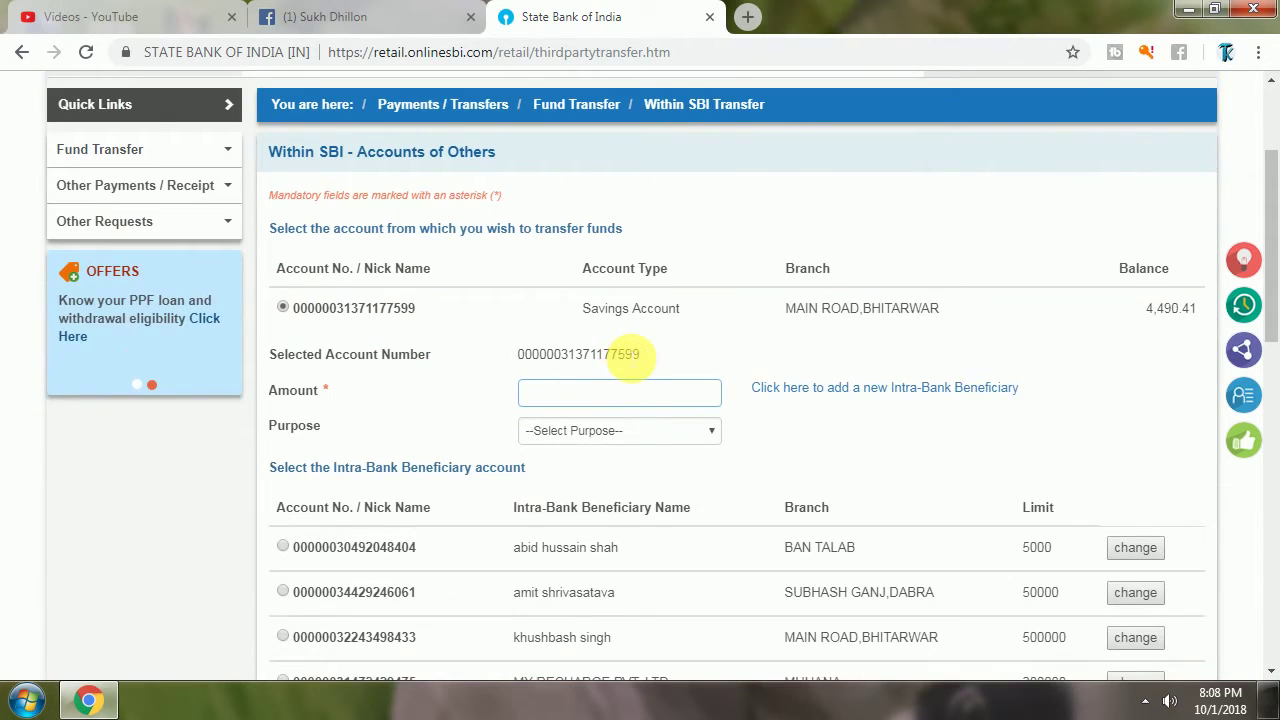
{"action": "scroll", "coordinate": [652, 360], "scroll_direction": "down", "scroll_amount": 4}
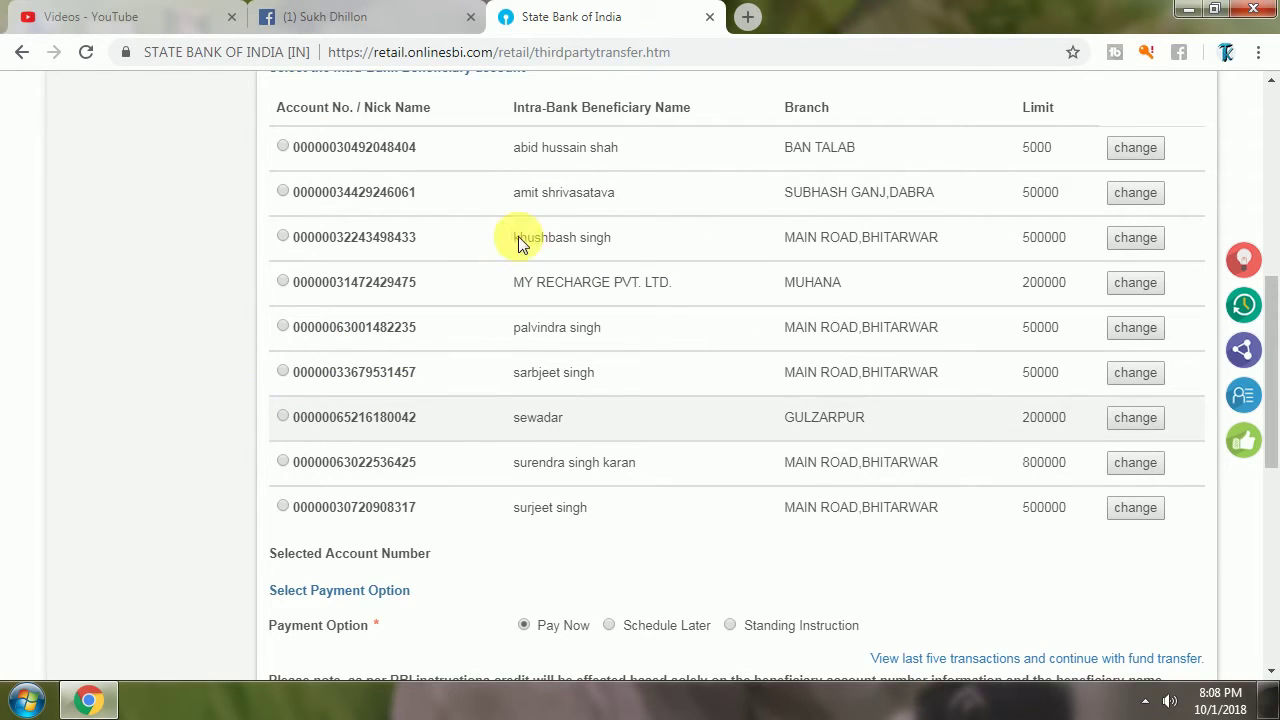
{"action": "left_click", "coordinate": [529, 161]}
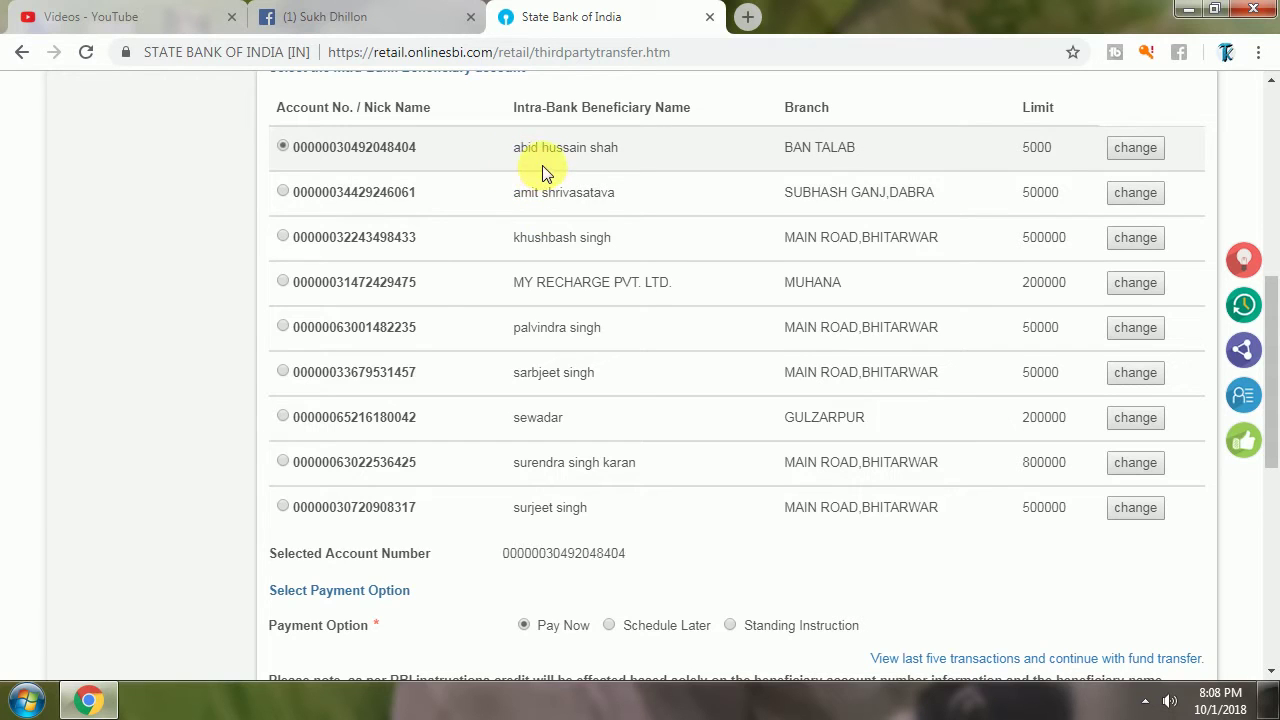
{"action": "scroll", "coordinate": [443, 257], "scroll_direction": "up", "scroll_amount": 1}
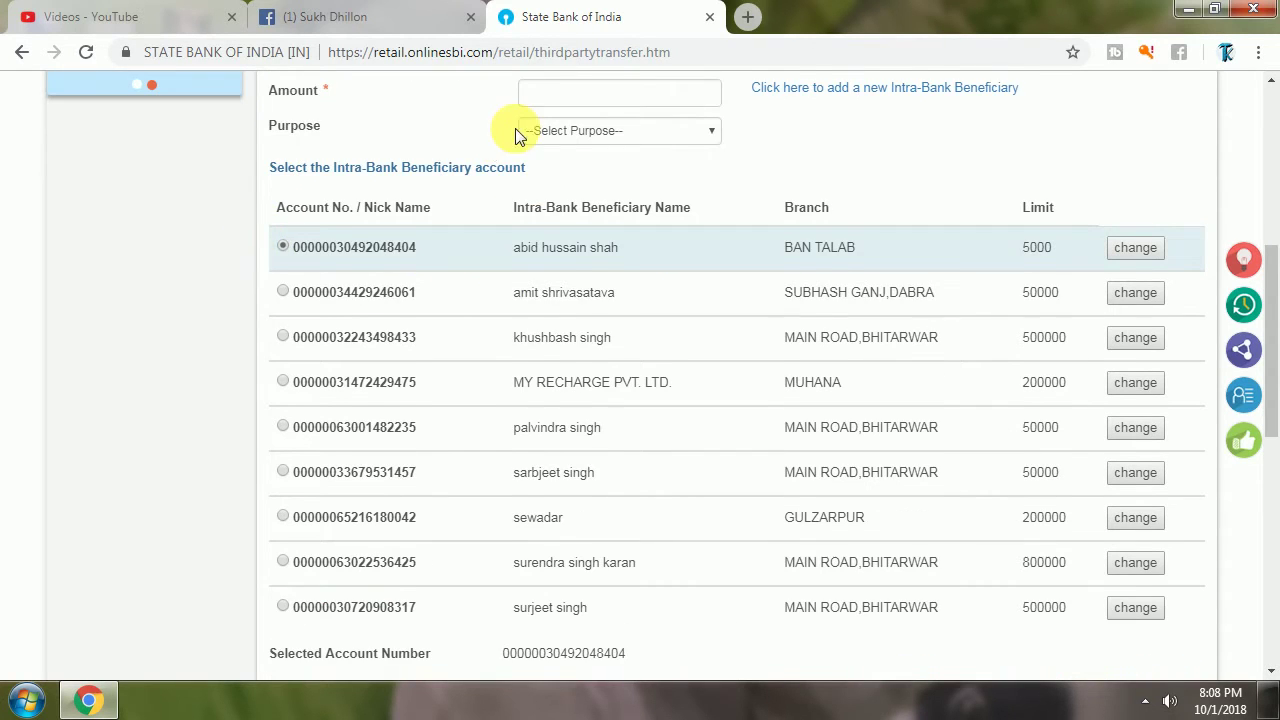
{"action": "scroll", "coordinate": [517, 134], "scroll_direction": "up", "scroll_amount": 1}
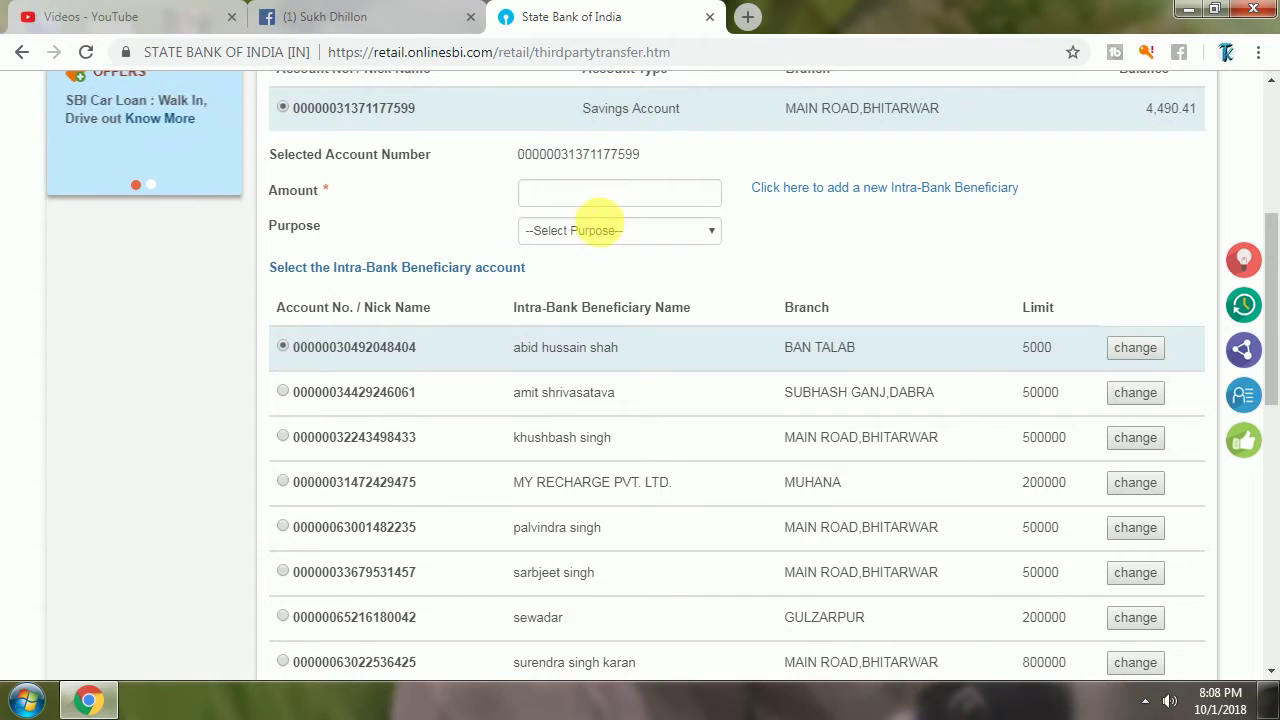
Check the Purpose list without choosing one, then review the transfer form.
{"action": "left_click", "coordinate": [600, 229]}
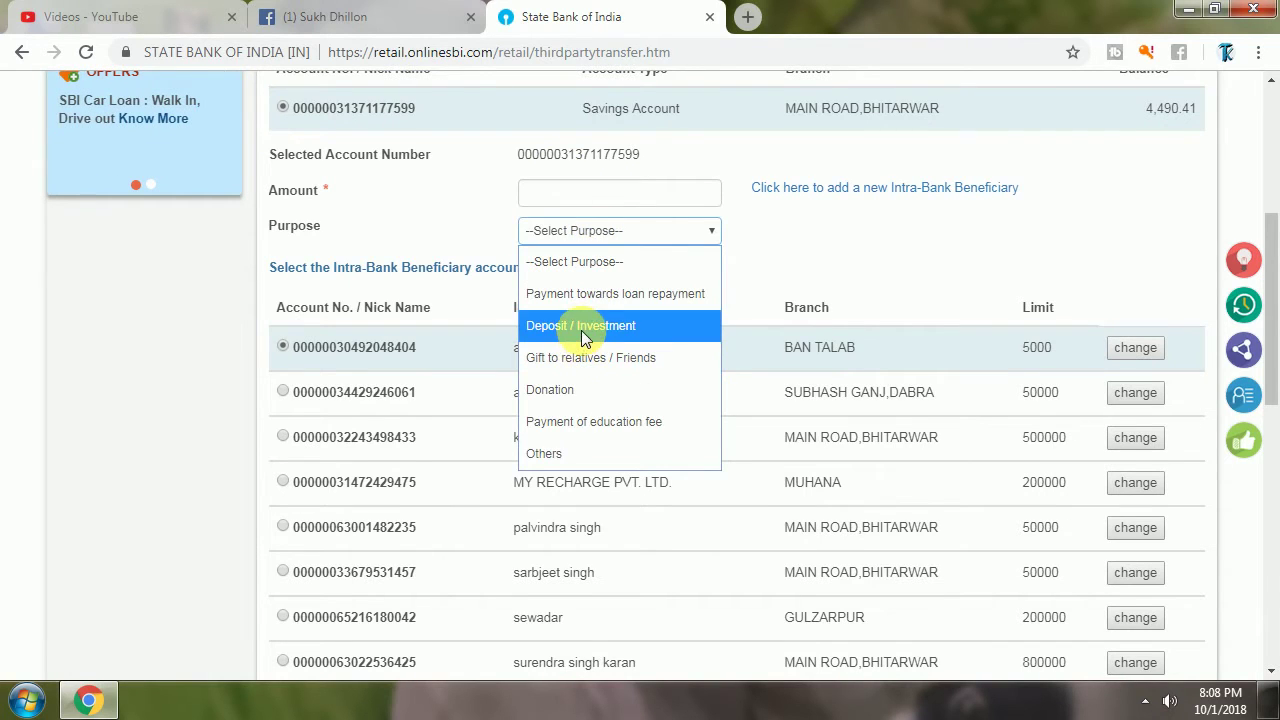
{"action": "left_click", "coordinate": [774, 220]}
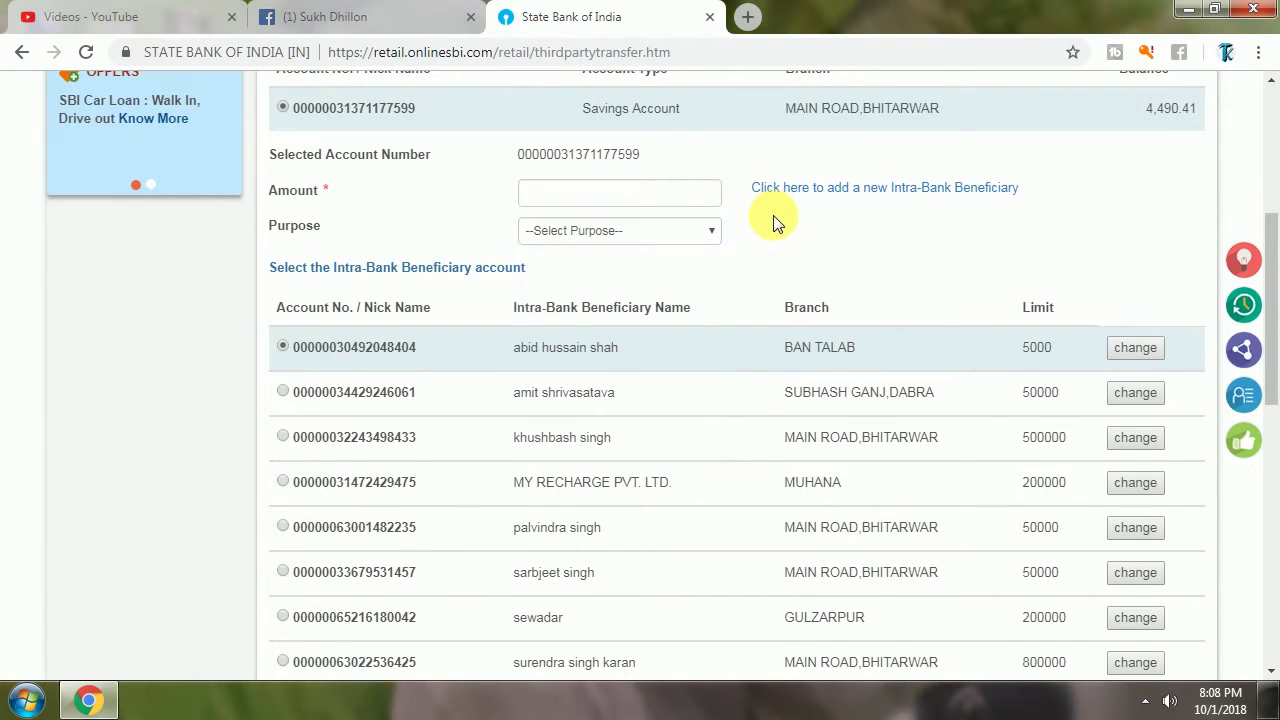
{"action": "scroll", "coordinate": [770, 218], "scroll_direction": "down", "scroll_amount": 8}
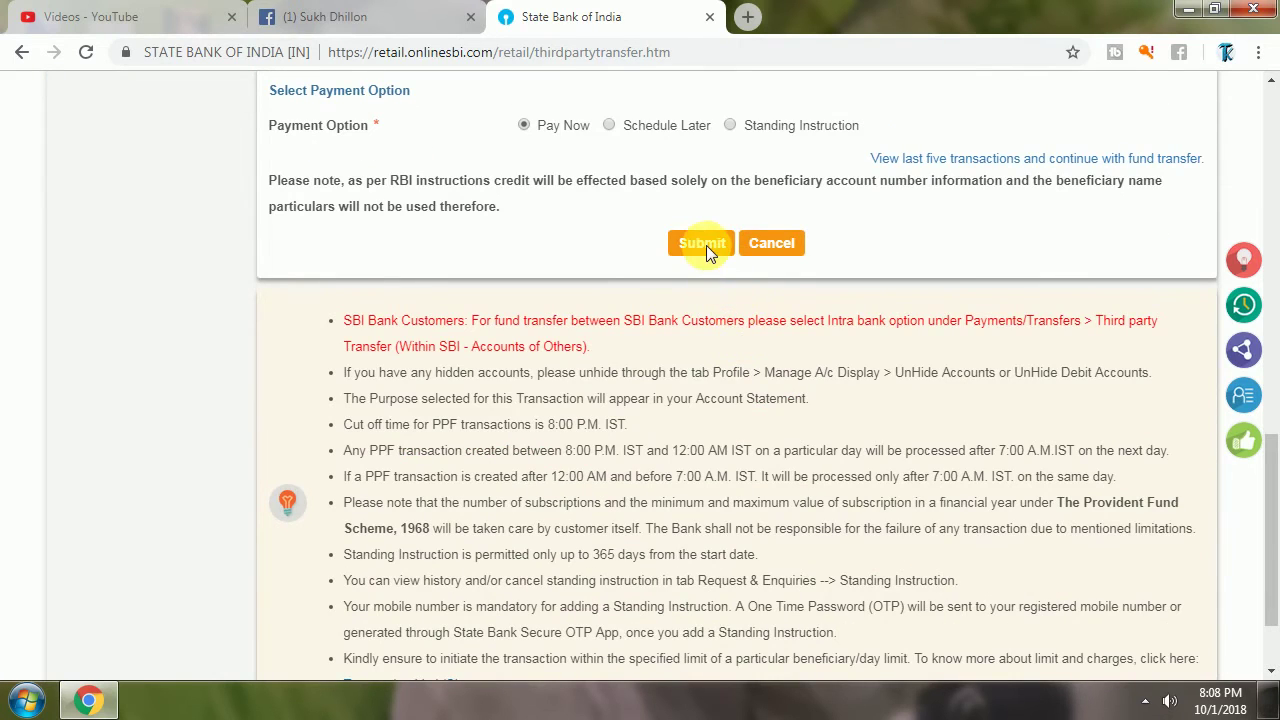
{"action": "scroll", "coordinate": [691, 259], "scroll_direction": "up", "scroll_amount": 7}
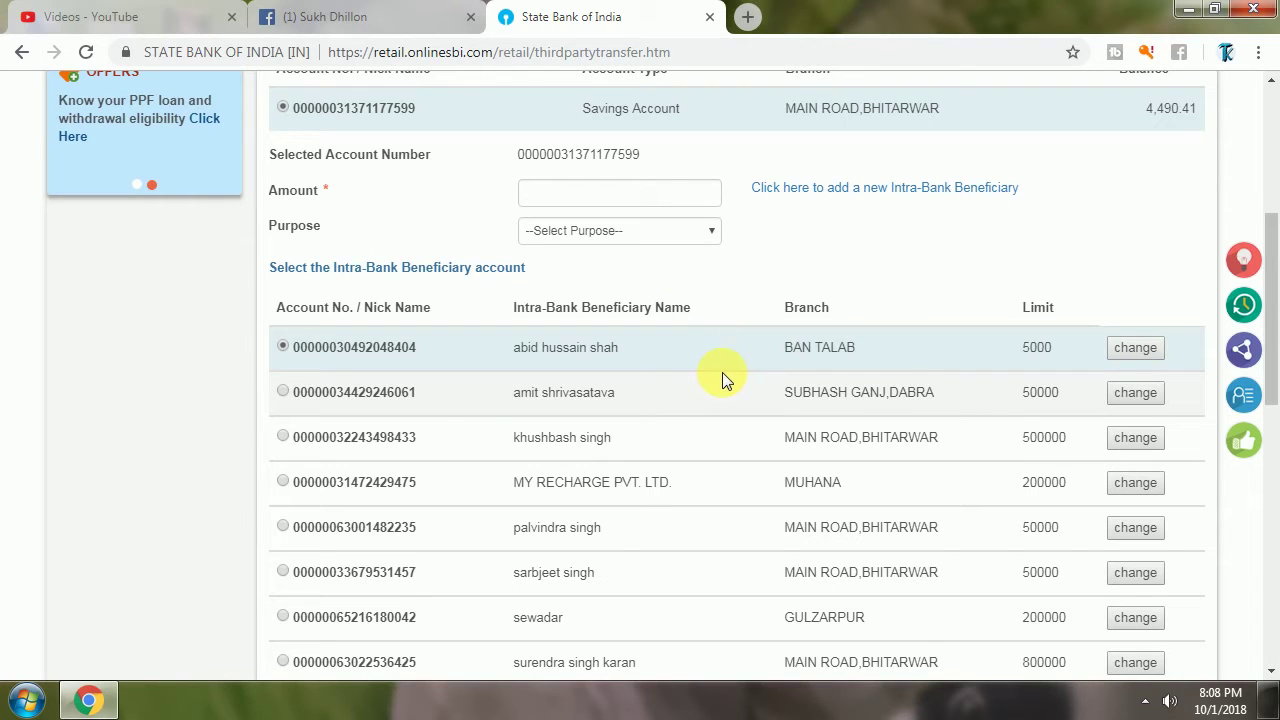
{"action": "scroll", "coordinate": [713, 395], "scroll_direction": "down", "scroll_amount": 4}
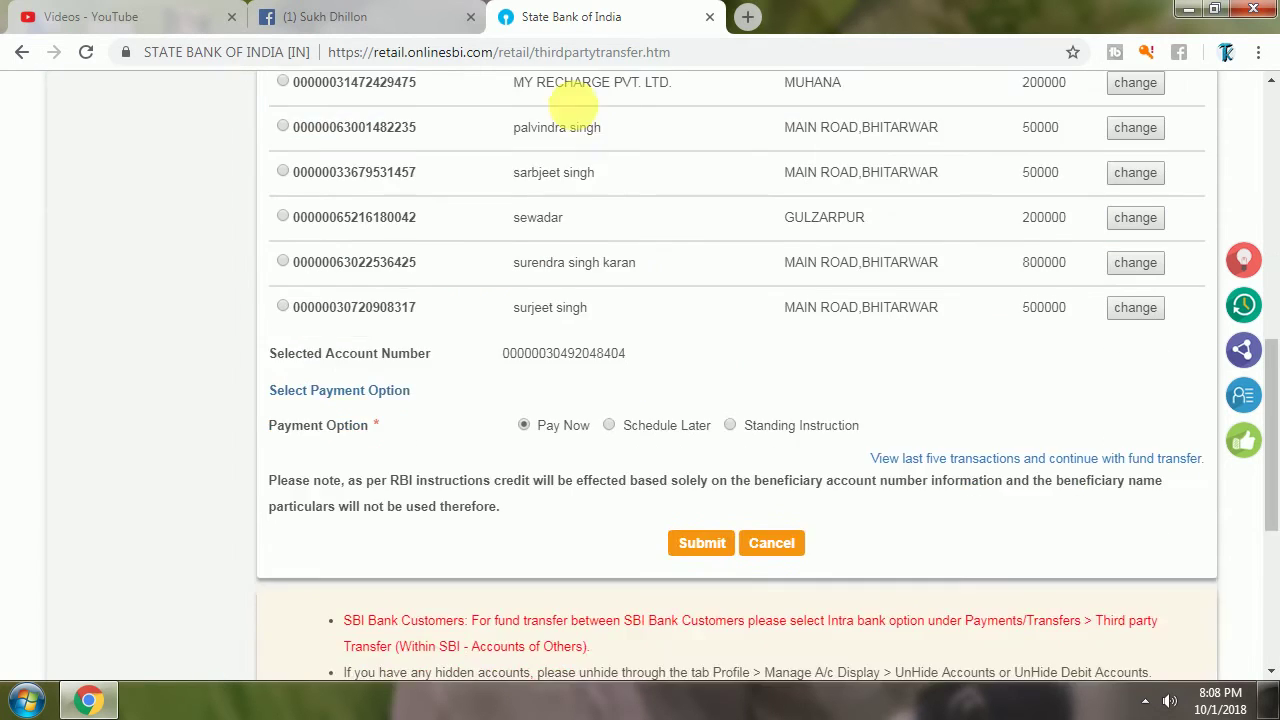
{"action": "scroll", "coordinate": [680, 236], "scroll_direction": "up", "scroll_amount": 5}
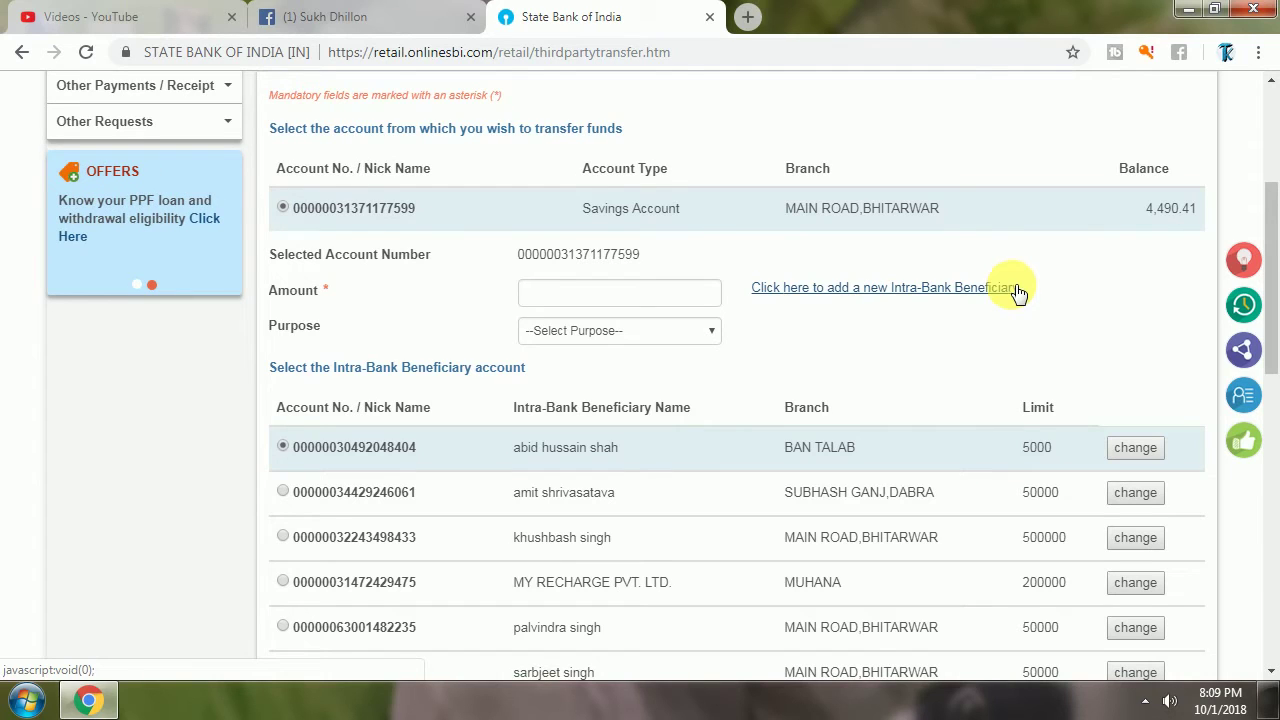
Begin adding a new intra-bank beneficiary and submit the profile password.
{"action": "left_click", "coordinate": [814, 288]}
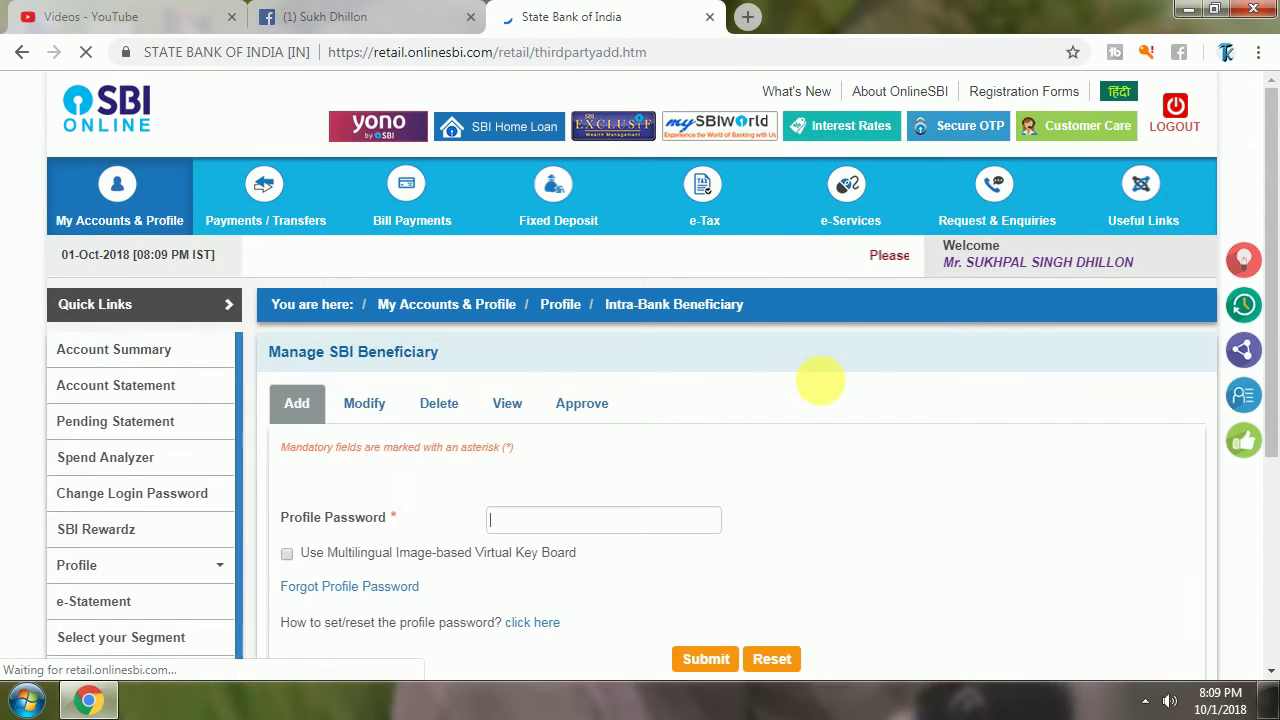
{"action": "scroll", "coordinate": [805, 450], "scroll_direction": "down", "scroll_amount": 3}
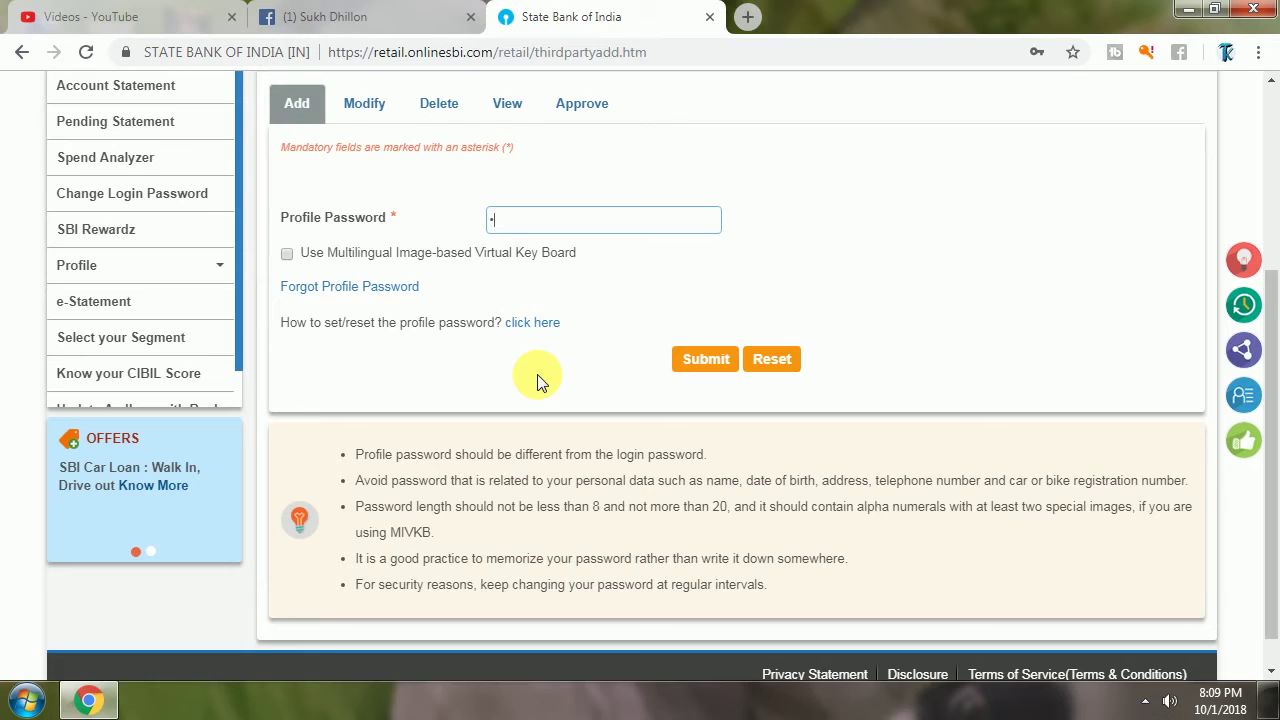
{"action": "type", "text": "*"}
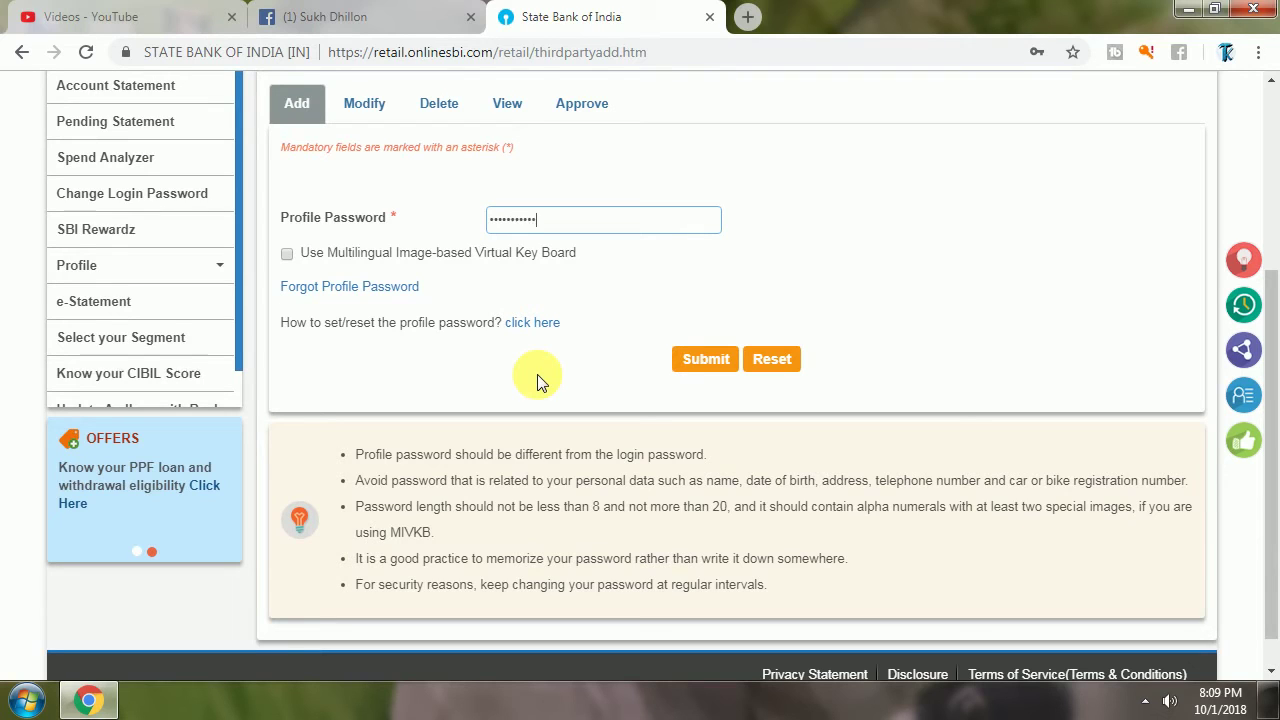
{"action": "type", "text": "*"}
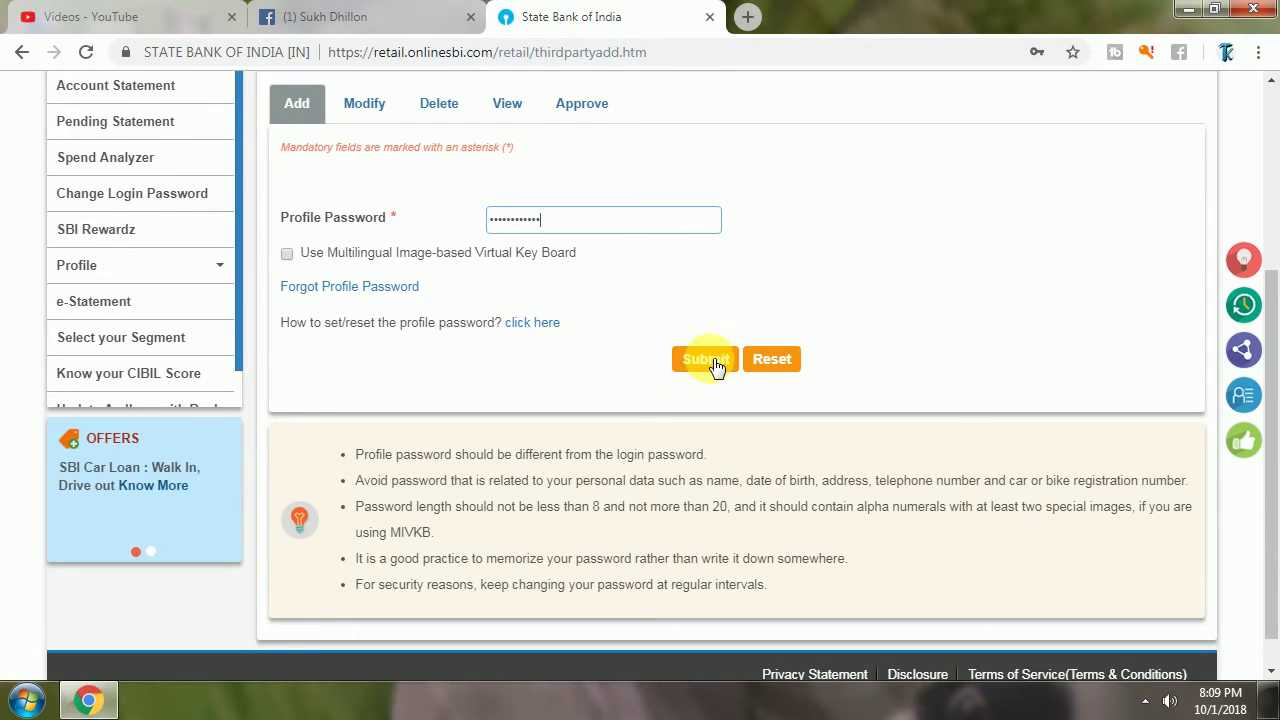
{"action": "left_click", "coordinate": [715, 363]}
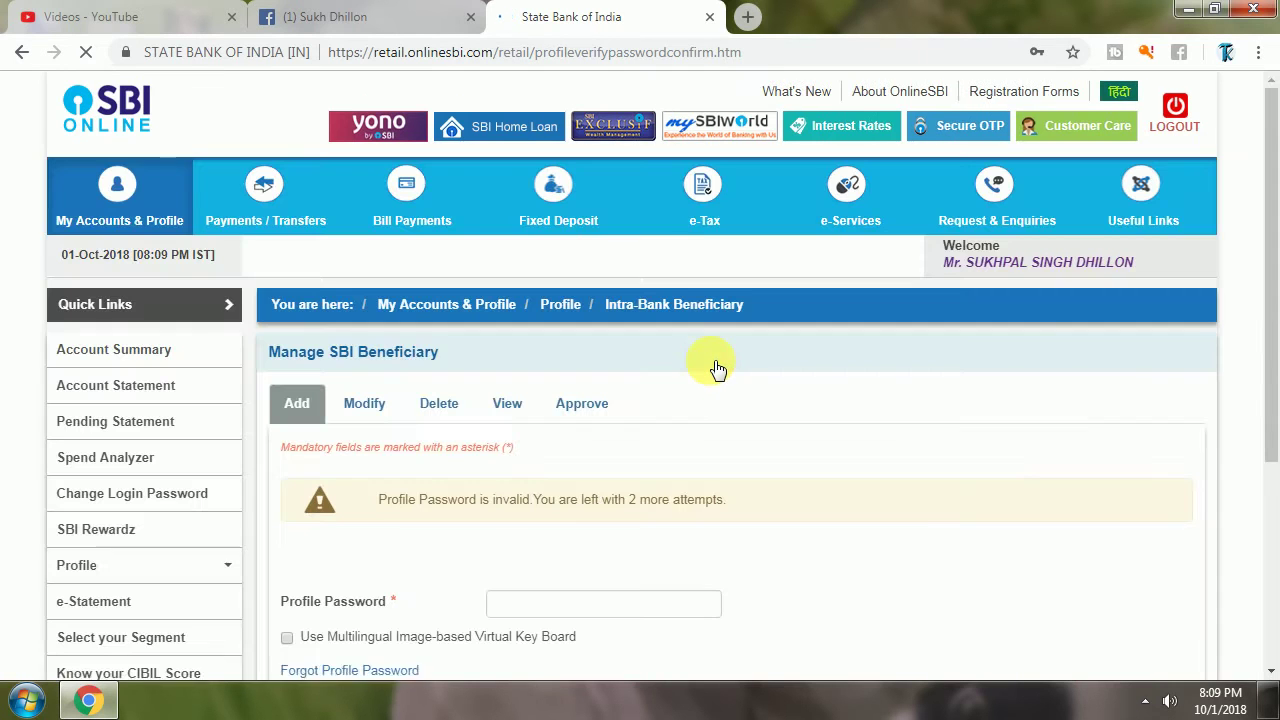
Re-enter the profile password after the invalid warning and submit it again.
{"action": "scroll", "coordinate": [629, 489], "scroll_direction": "down", "scroll_amount": 1}
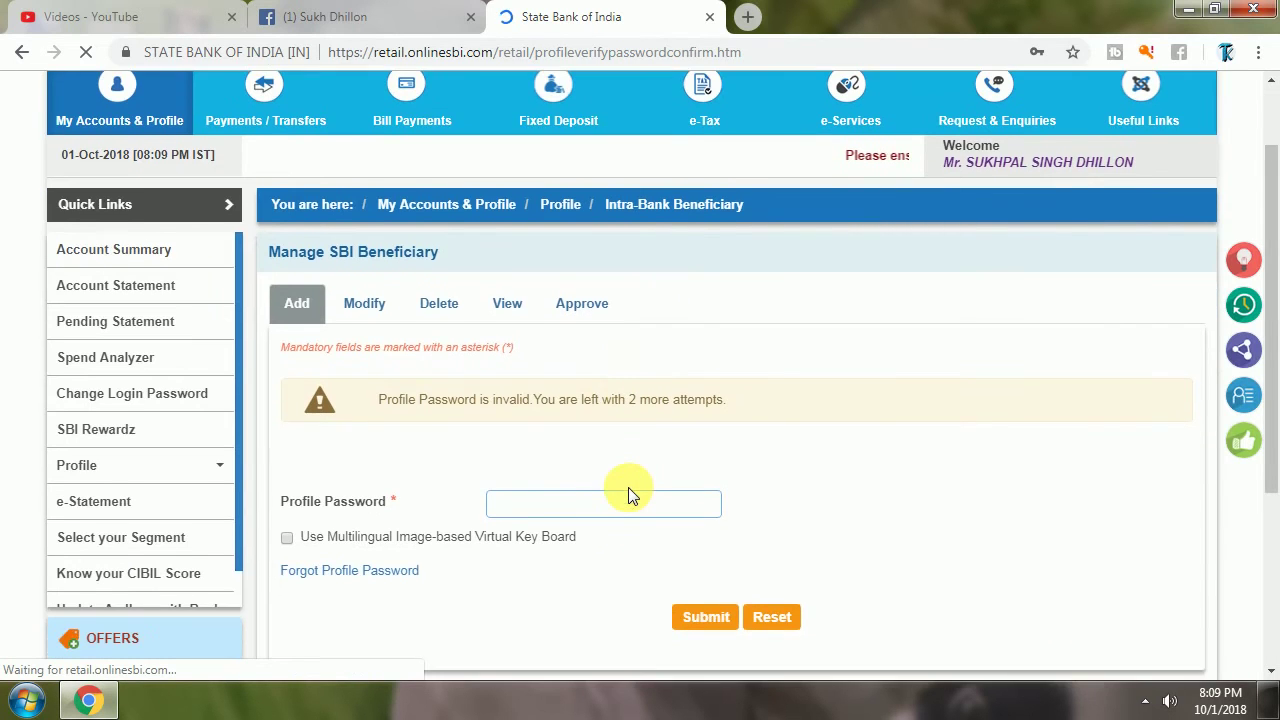
{"action": "left_click", "coordinate": [628, 494]}
{"action": "type", "text": "•"}
{"action": "scroll", "coordinate": [628, 487], "scroll_direction": "down", "scroll_amount": 1}
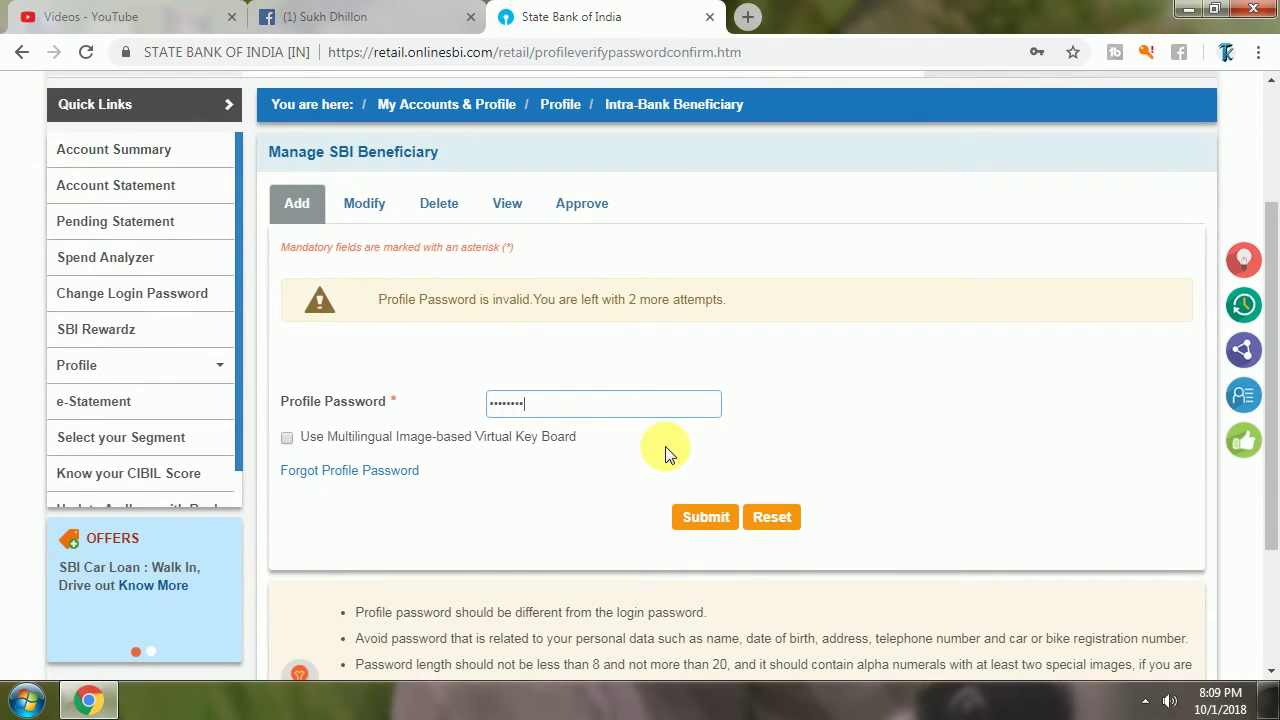
{"action": "left_click", "coordinate": [707, 522]}
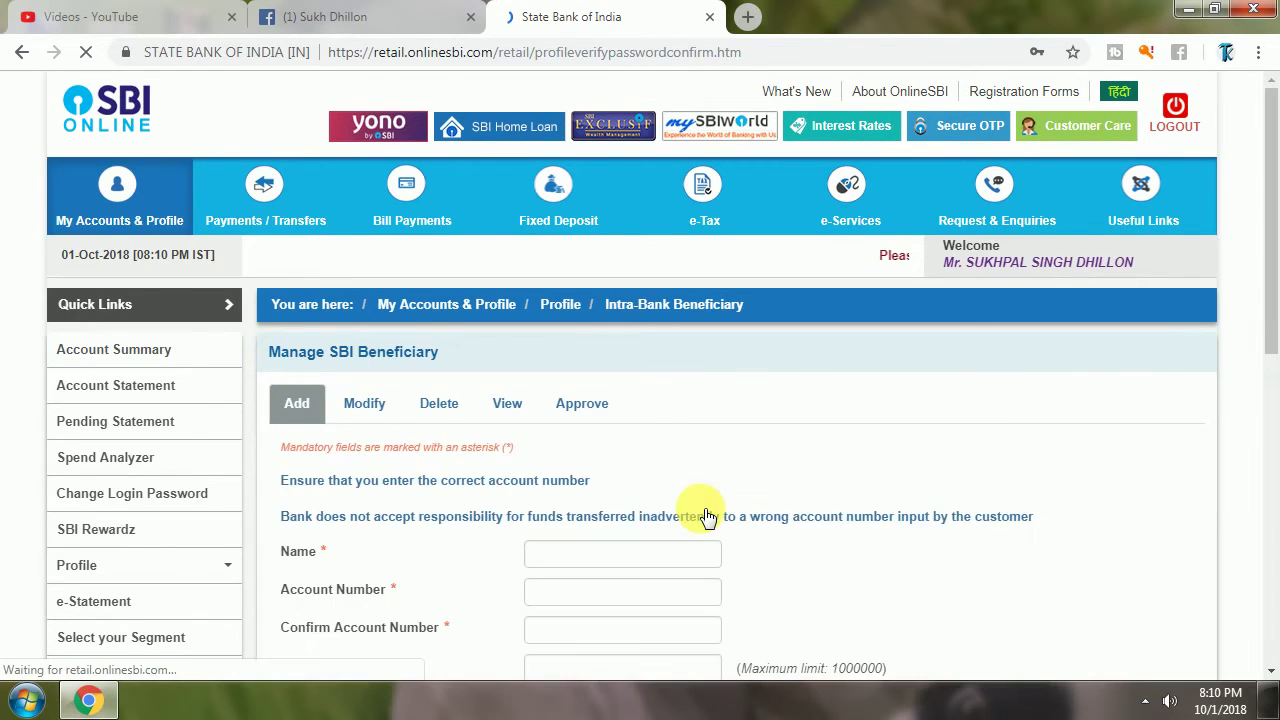
Leave the add-beneficiary form for the Payments / Transfers overview page.
{"action": "scroll", "coordinate": [728, 485], "scroll_direction": "down", "scroll_amount": 2}
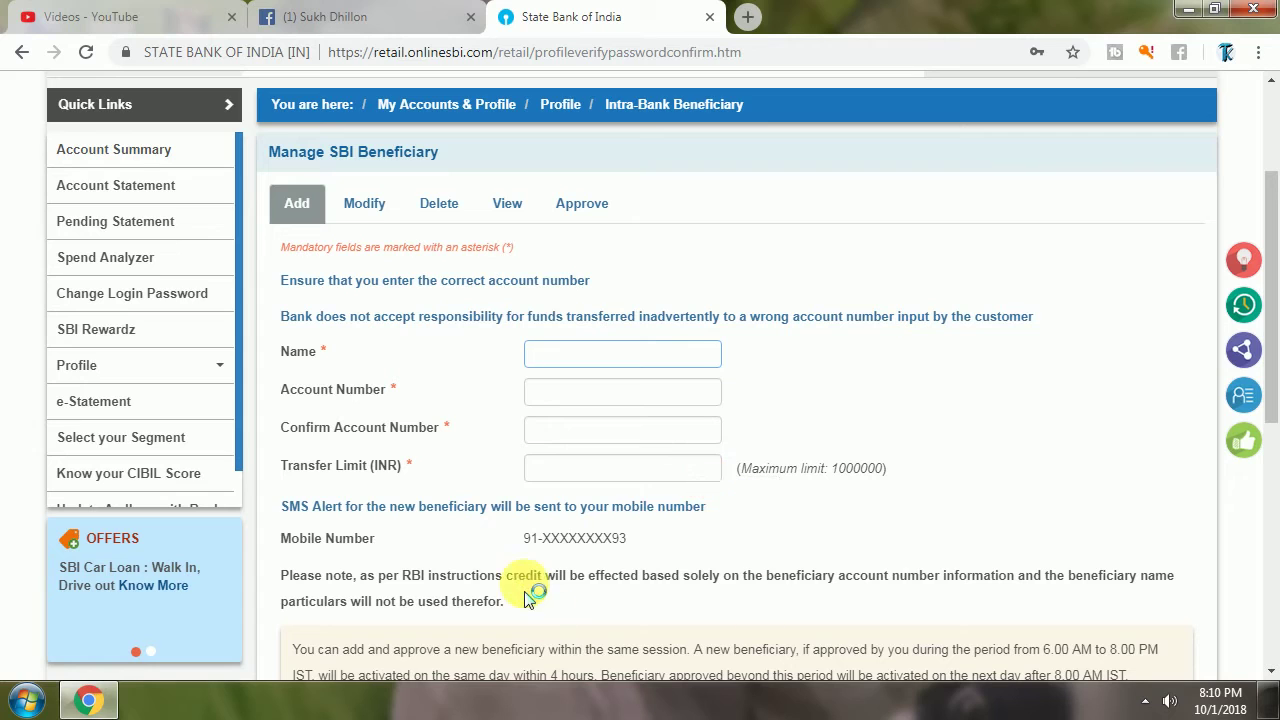
{"action": "scroll", "coordinate": [605, 565], "scroll_direction": "down", "scroll_amount": 2}
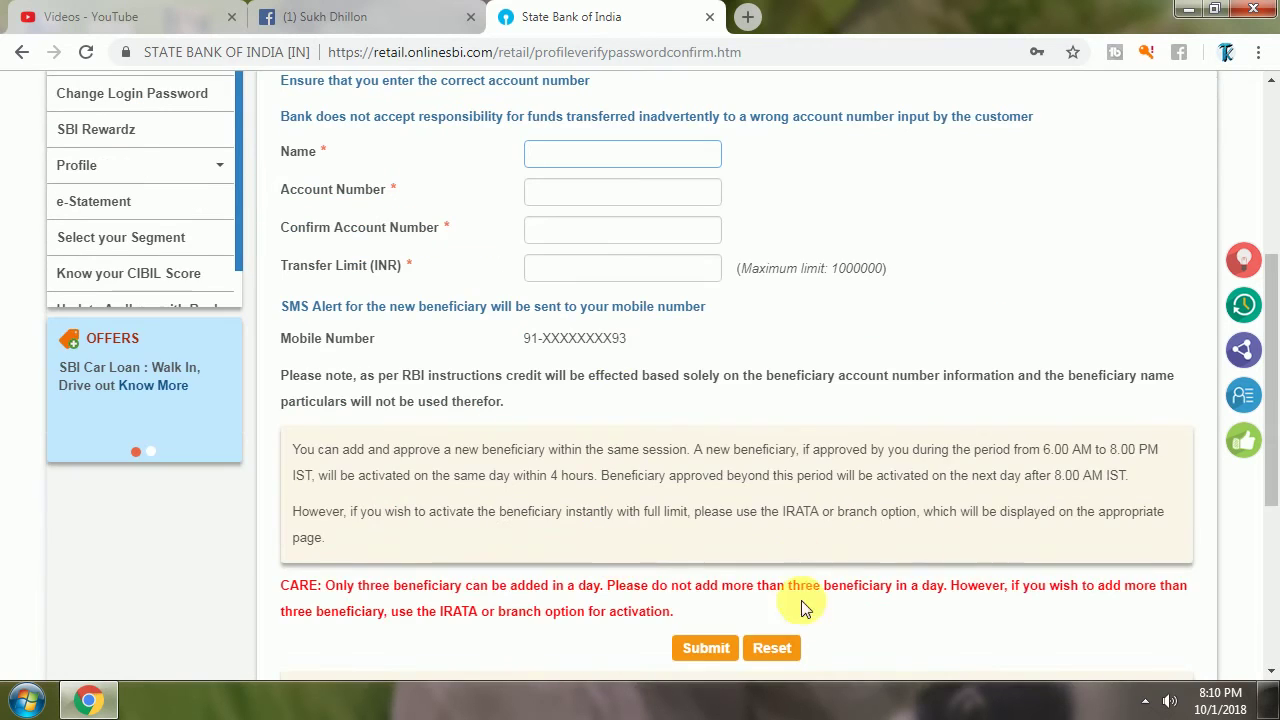
{"action": "scroll", "coordinate": [555, 600], "scroll_direction": "up", "scroll_amount": 3}
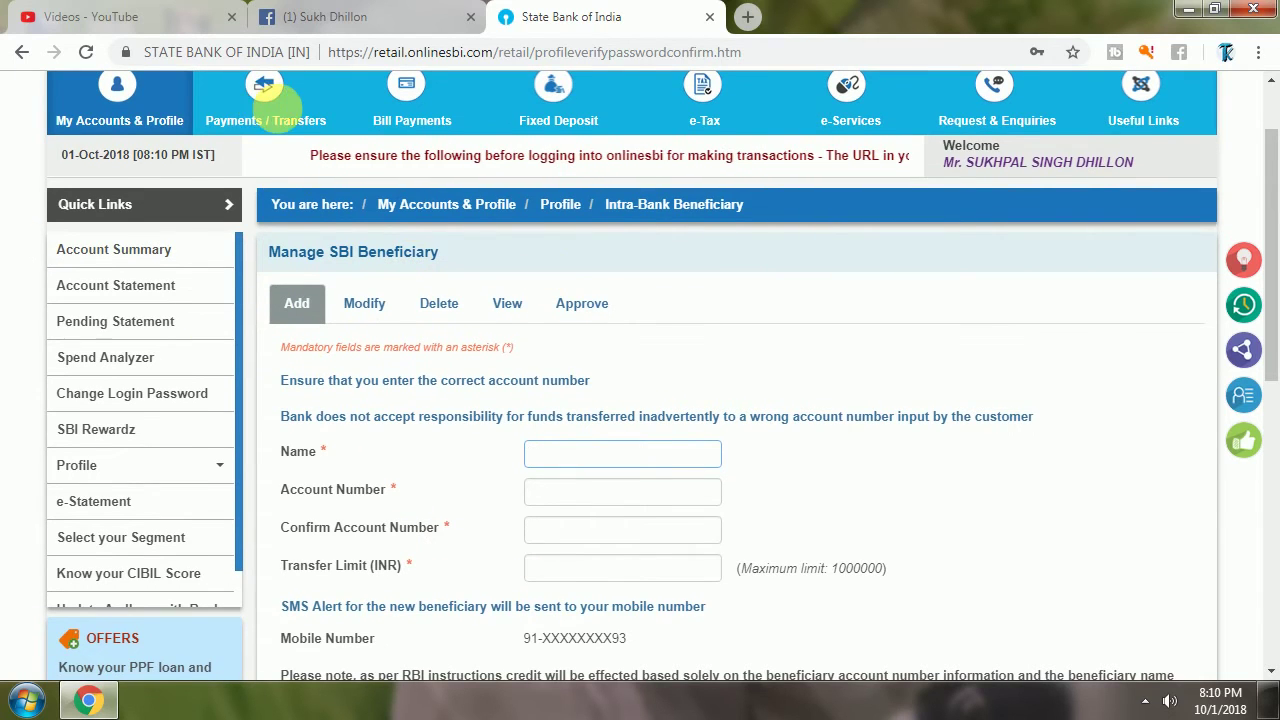
{"action": "left_click", "coordinate": [286, 120]}
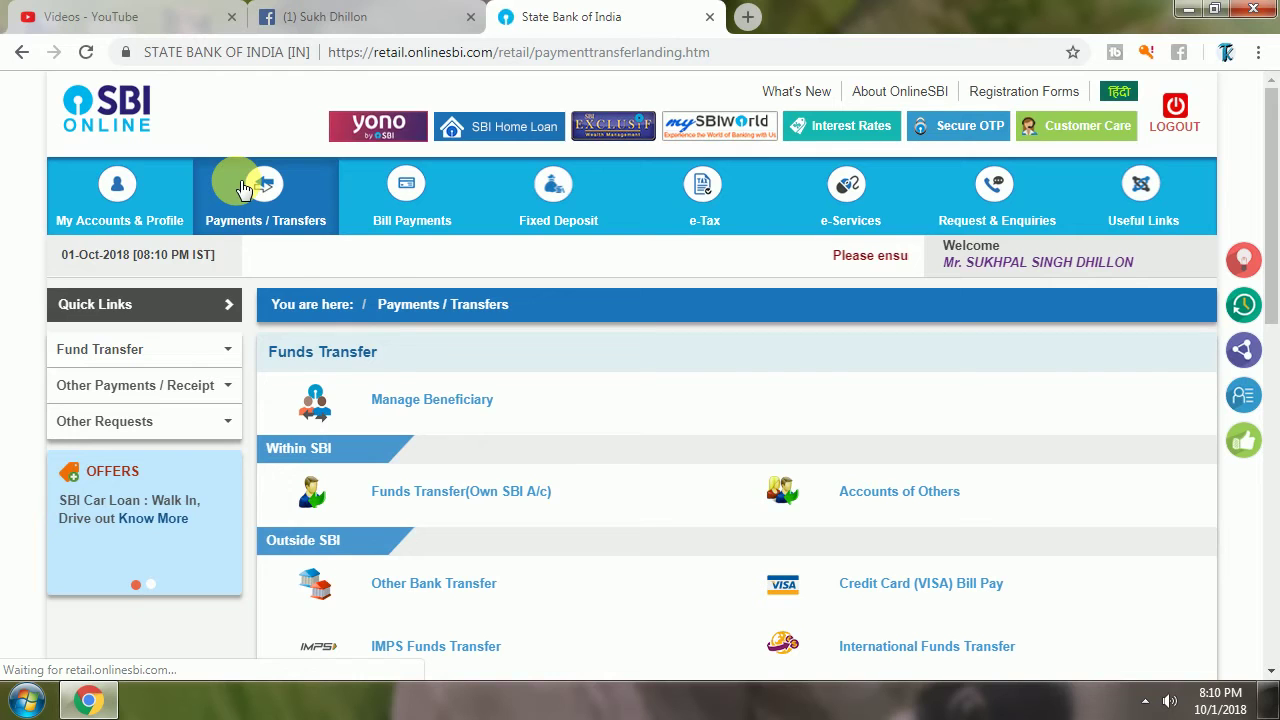
Open Other Bank Transfer from the Payments / Transfers dropdown.
{"action": "mouse_move", "coordinate": [244, 190]}
{"action": "left_click", "coordinate": [268, 320]}
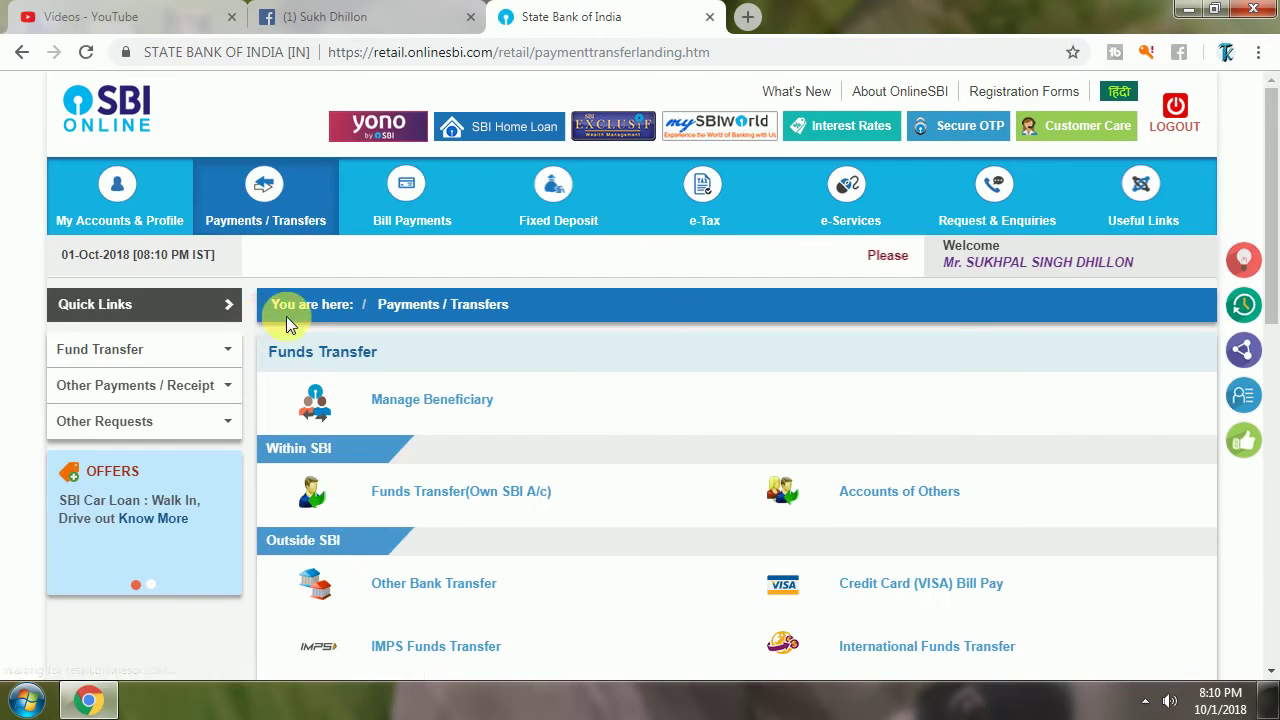
{"action": "mouse_move", "coordinate": [252, 212]}
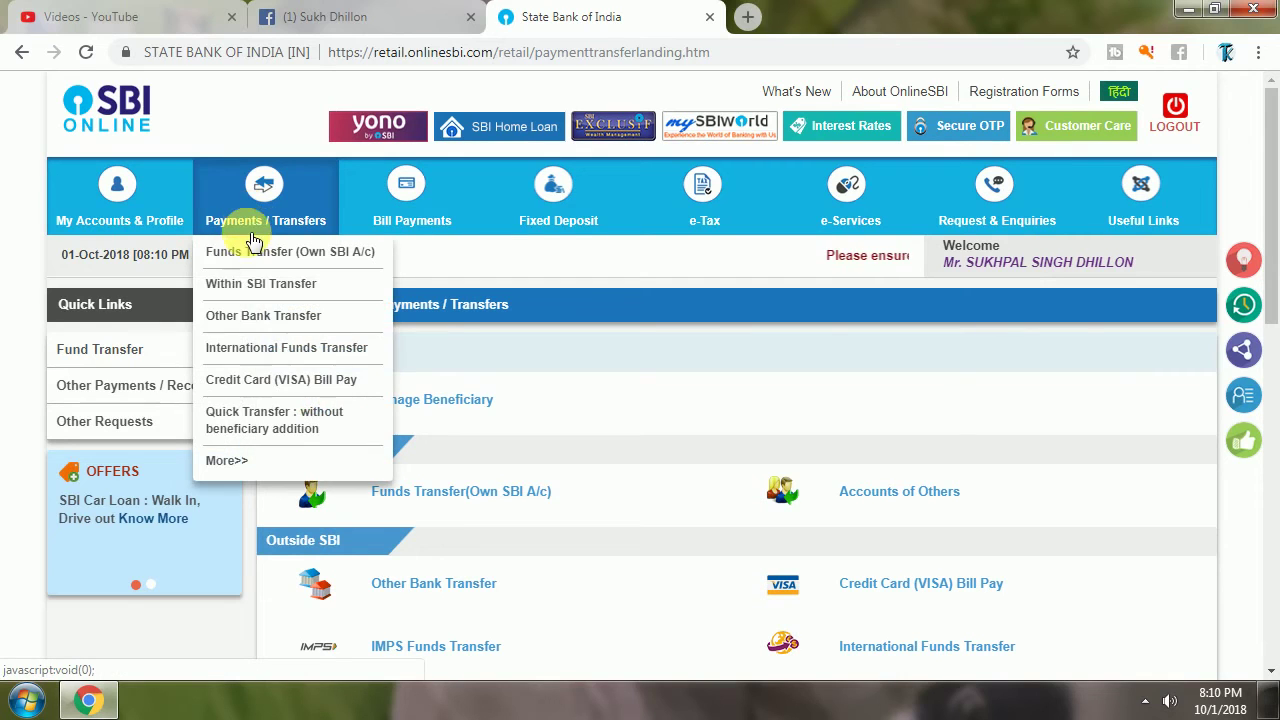
{"action": "left_click", "coordinate": [259, 318]}
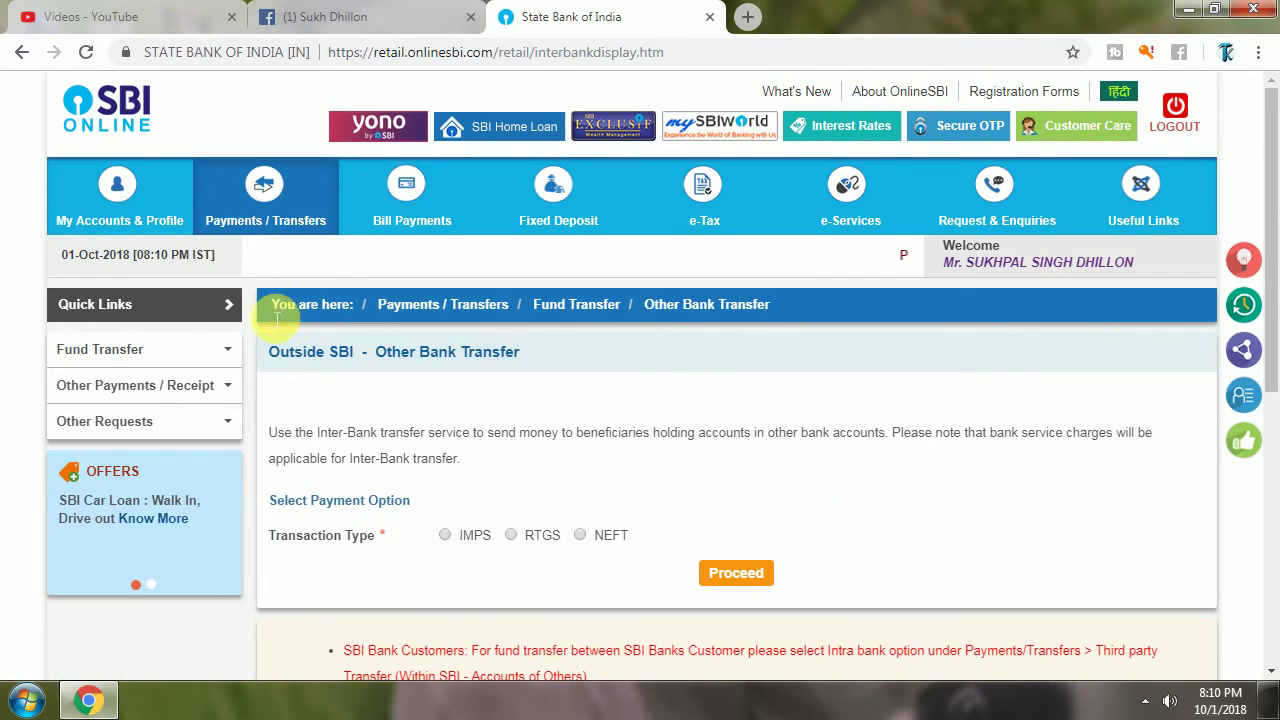
Choose IMPS as the transaction type and proceed to the IMPS Funds Transfer page.
{"action": "scroll", "coordinate": [395, 490], "scroll_direction": "down", "scroll_amount": 3}
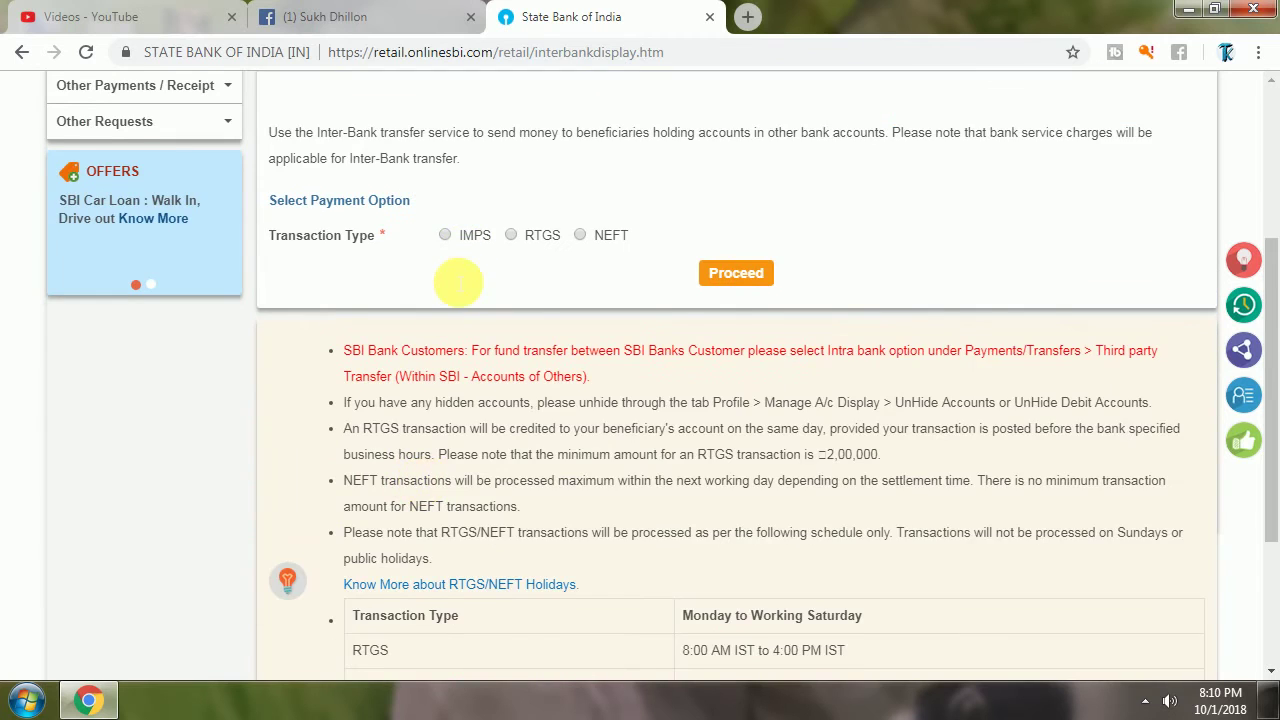
{"action": "scroll", "coordinate": [457, 285], "scroll_direction": "down", "scroll_amount": 3}
{"action": "scroll", "coordinate": [457, 290], "scroll_direction": "up", "scroll_amount": 4}
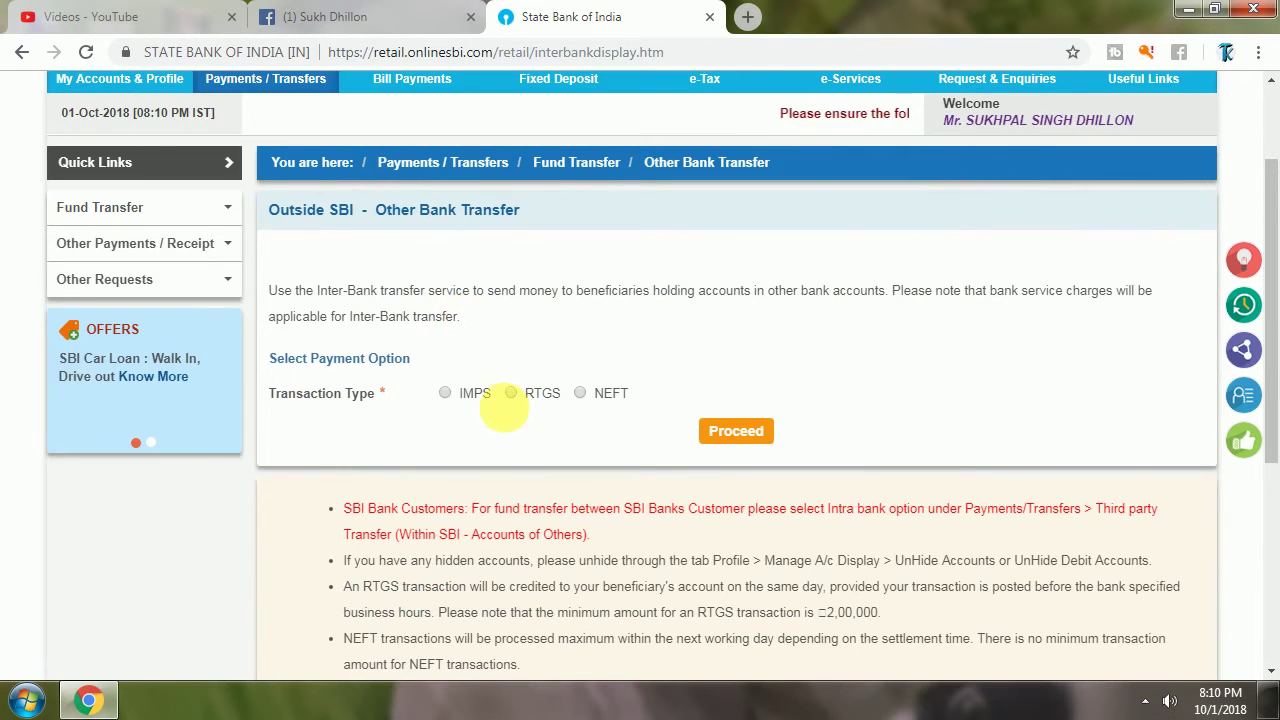
{"action": "left_click", "coordinate": [472, 393]}
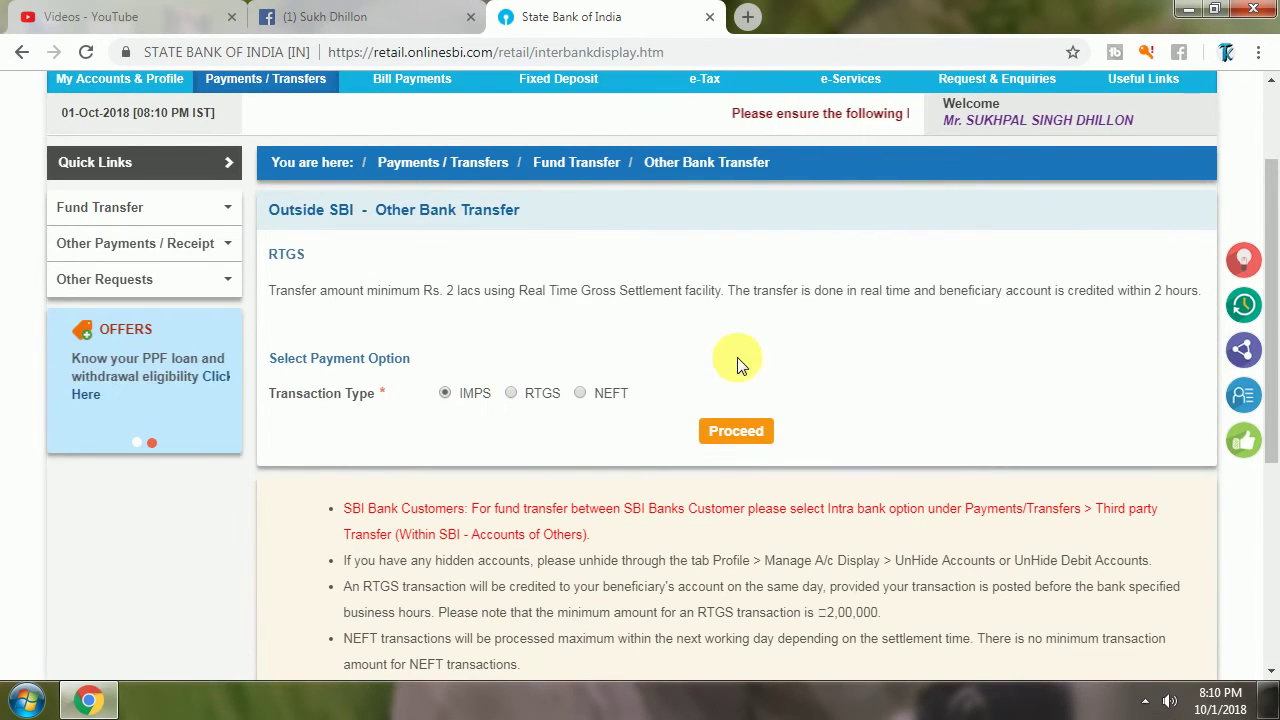
{"action": "left_click", "coordinate": [735, 431]}
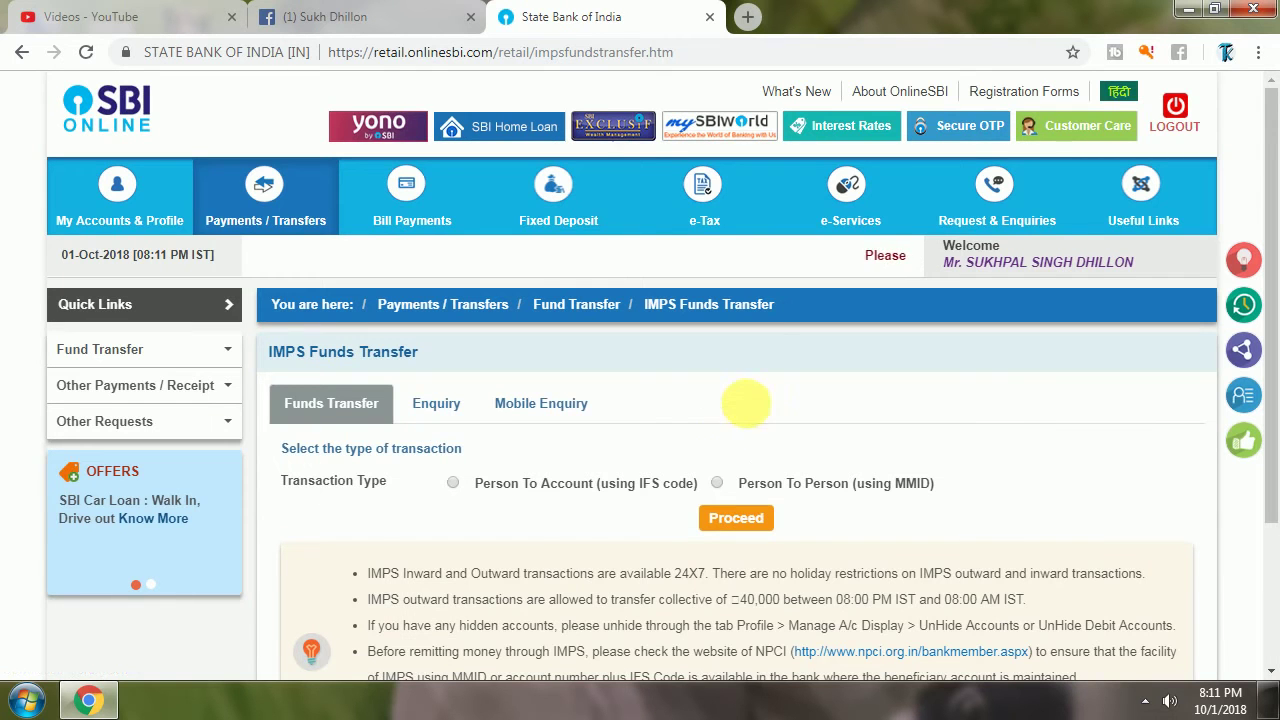
Choose Person To Account (IFS code), accept the NPCI check, and review the beneficiaries.
{"action": "left_click", "coordinate": [540, 487]}
{"action": "left_click", "coordinate": [716, 528]}
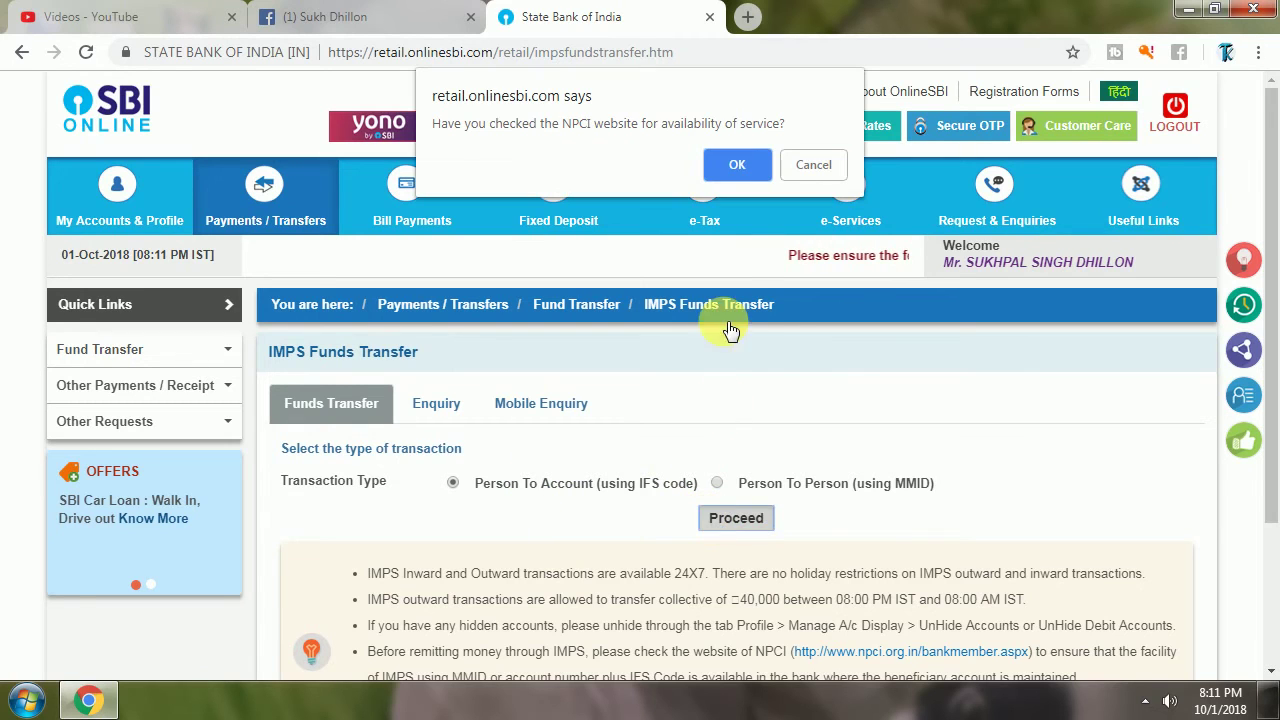
{"action": "left_click", "coordinate": [728, 162]}
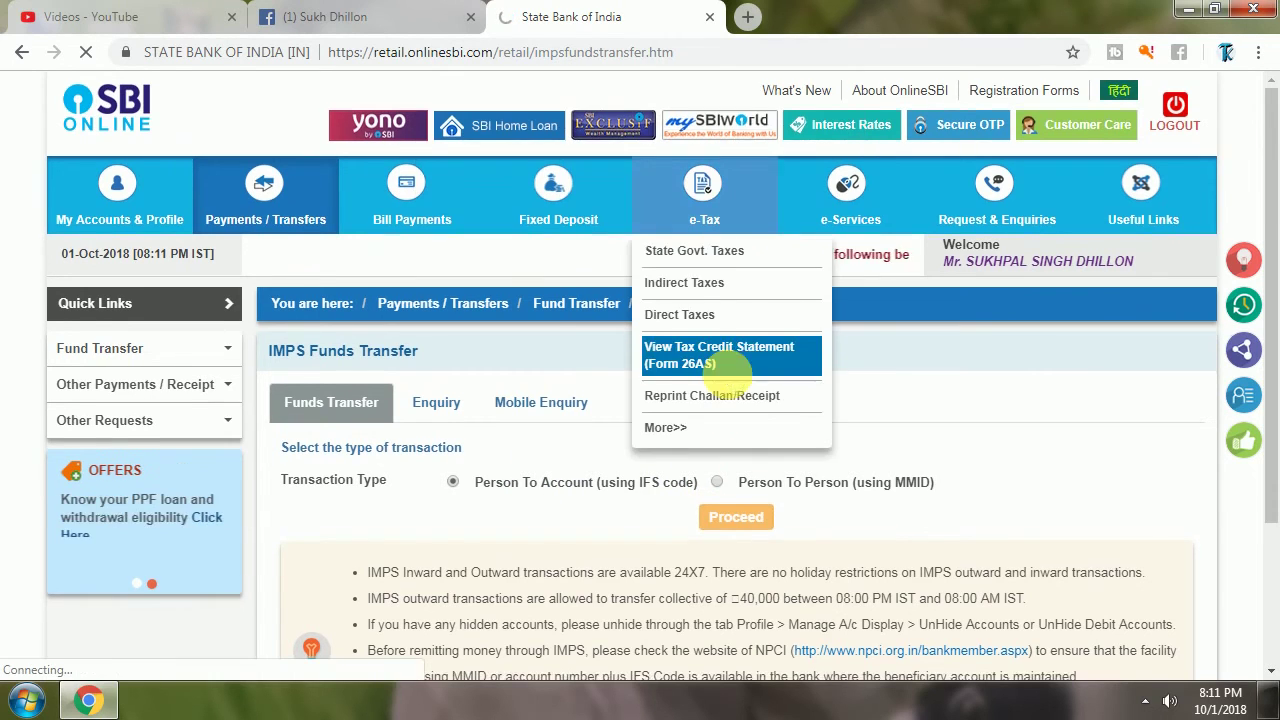
{"action": "scroll", "coordinate": [805, 490], "scroll_direction": "down", "scroll_amount": 2}
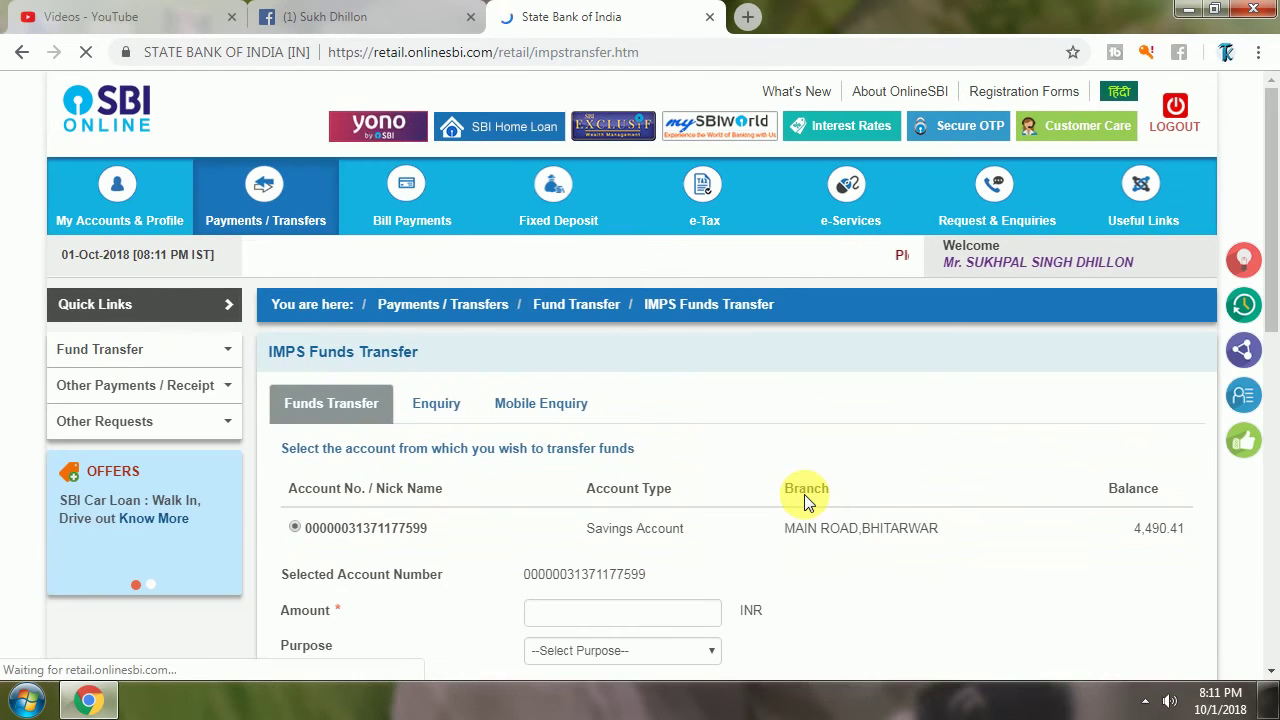
{"action": "scroll", "coordinate": [806, 502], "scroll_direction": "down", "scroll_amount": 3}
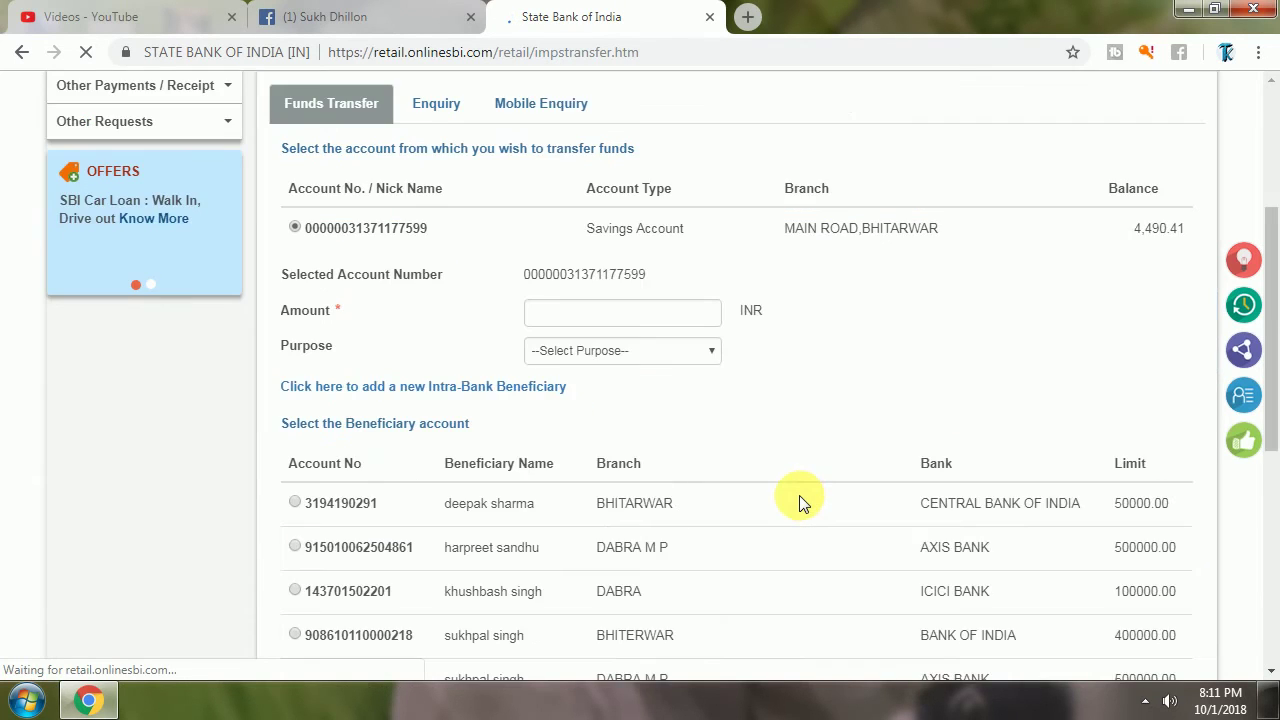
{"action": "scroll", "coordinate": [672, 495], "scroll_direction": "down", "scroll_amount": 3}
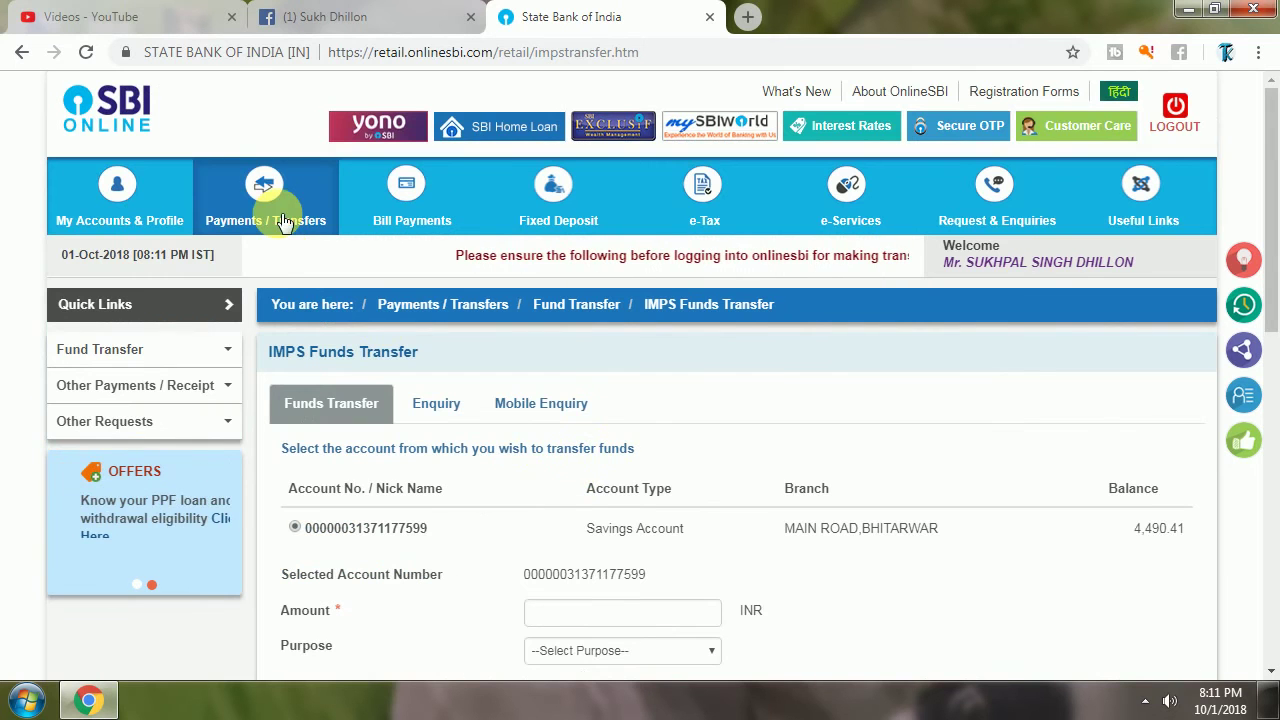
{"action": "left_click", "coordinate": [280, 218]}
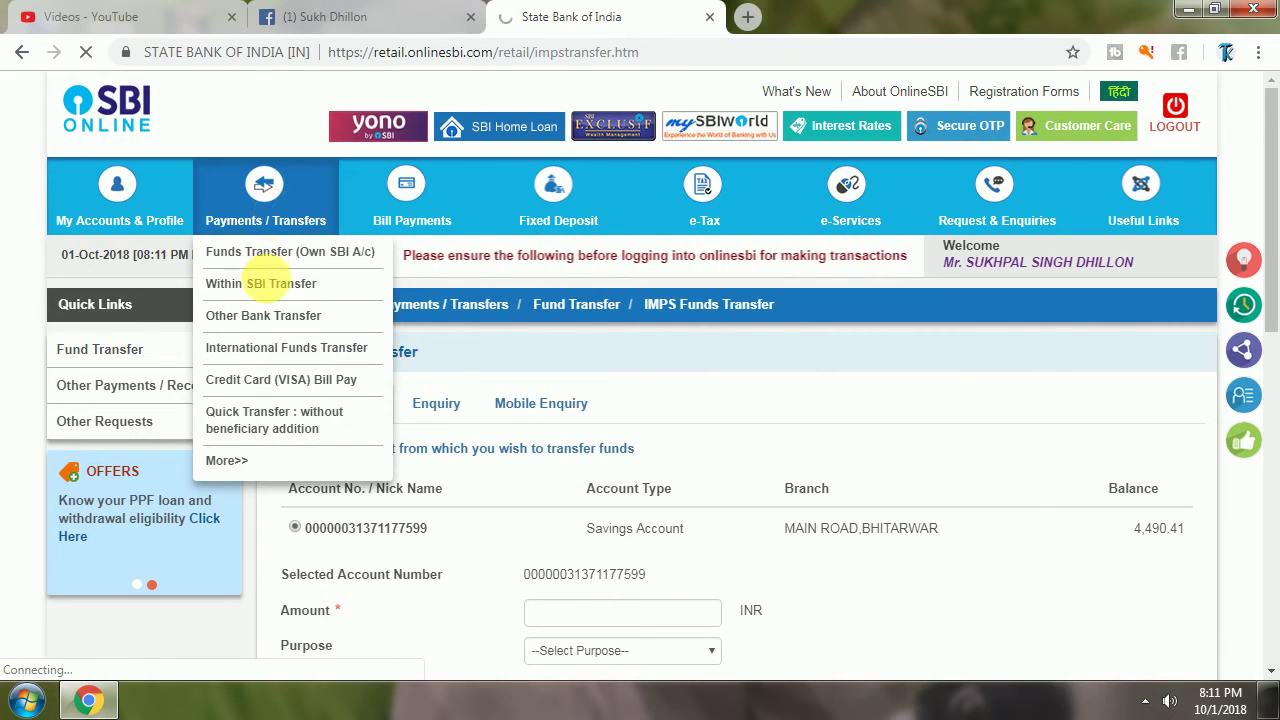
{"action": "left_click", "coordinate": [294, 328]}
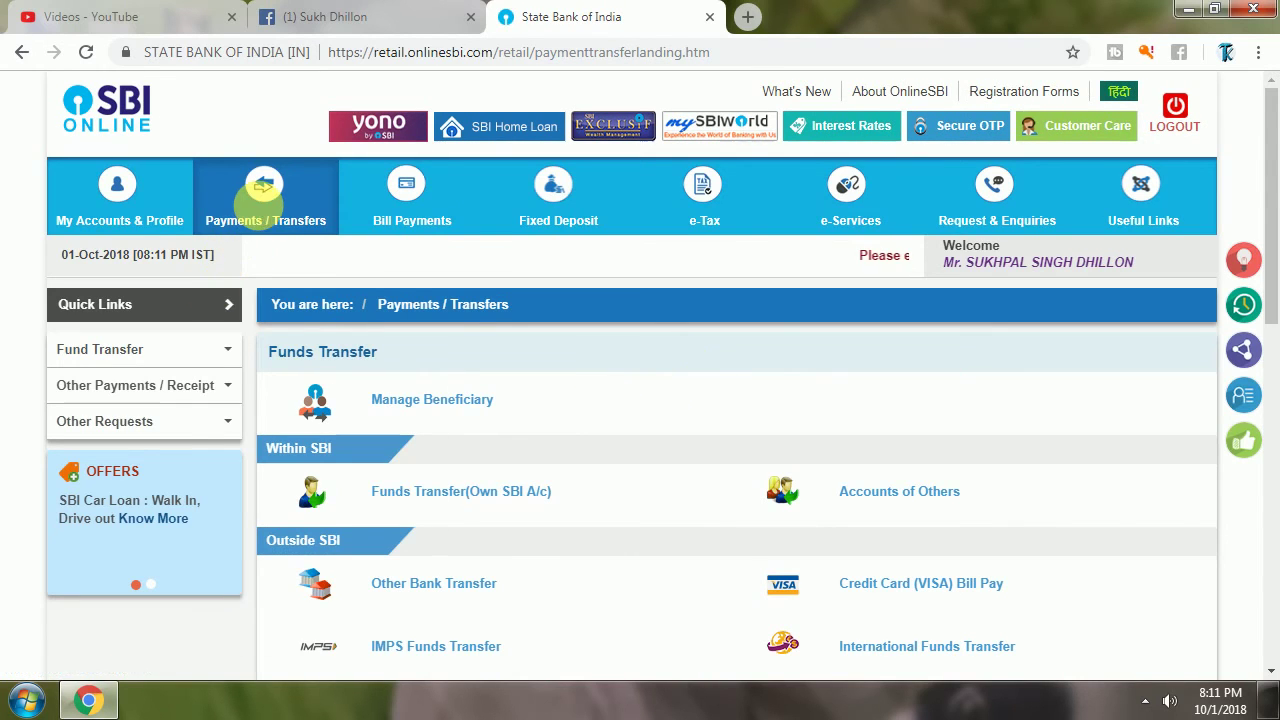
{"action": "mouse_move", "coordinate": [260, 212]}
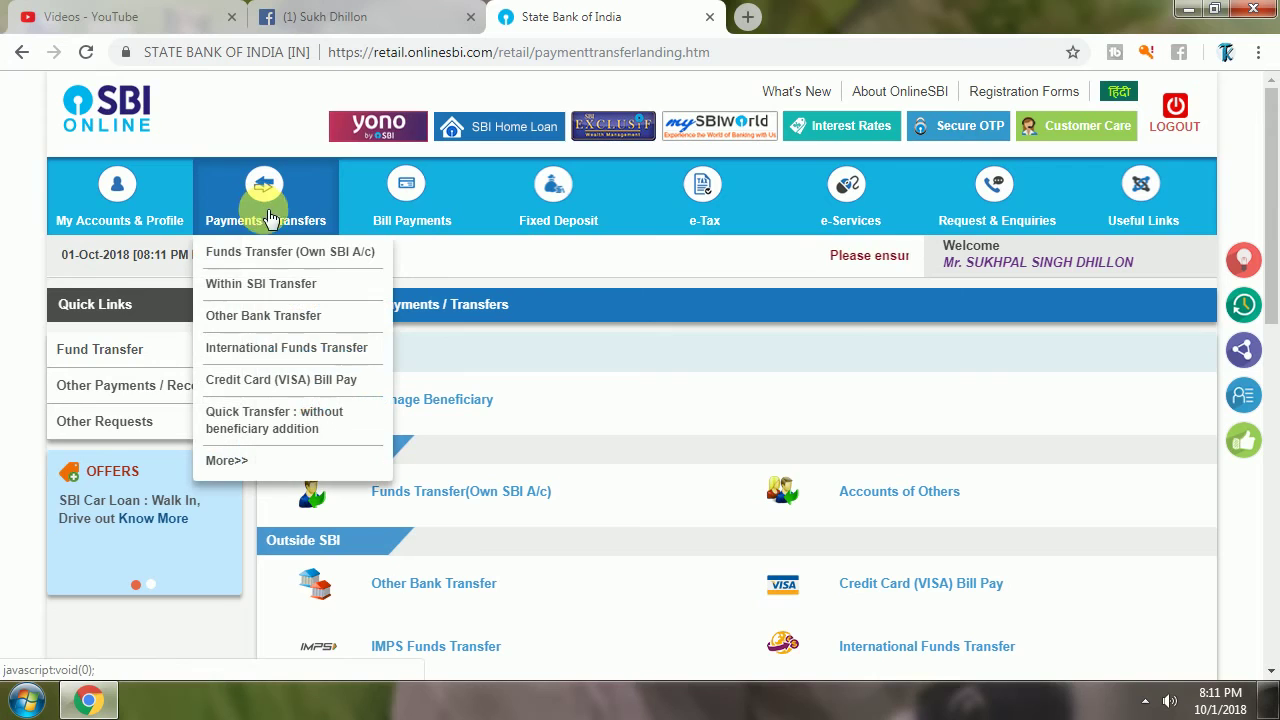
{"action": "left_click", "coordinate": [272, 318]}
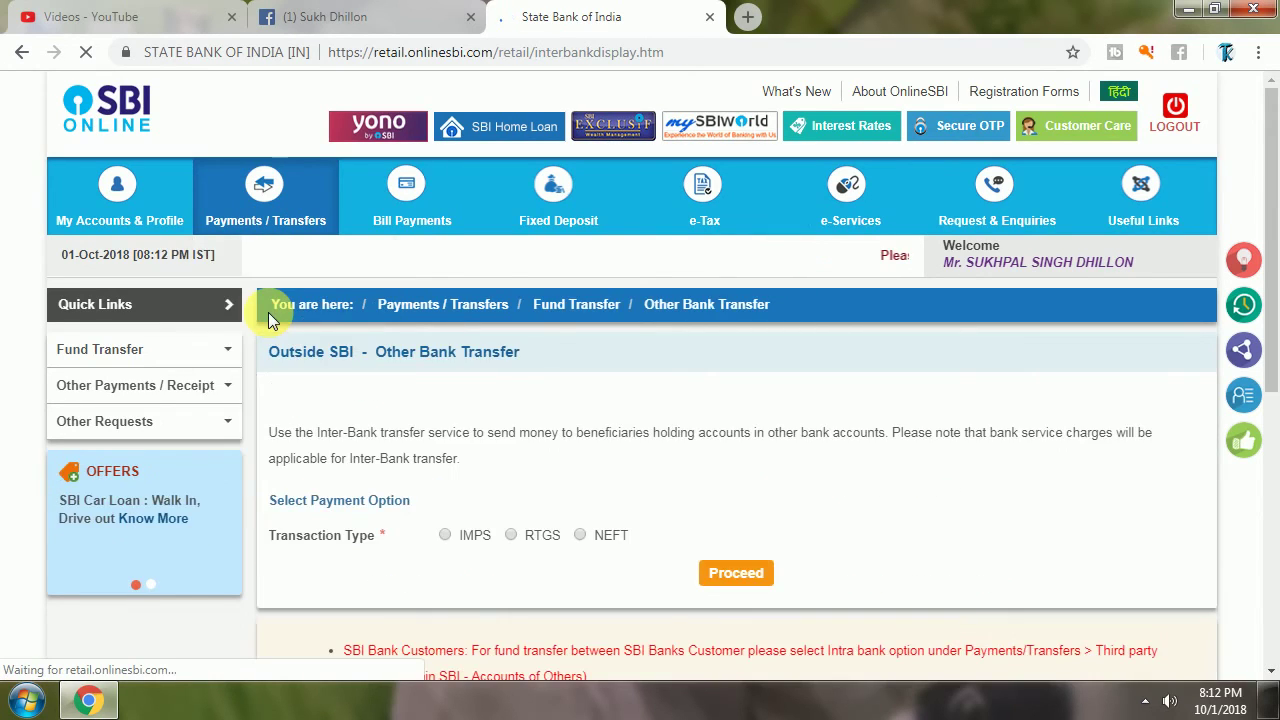
{"action": "left_click", "coordinate": [446, 535]}
{"action": "left_click", "coordinate": [737, 577]}
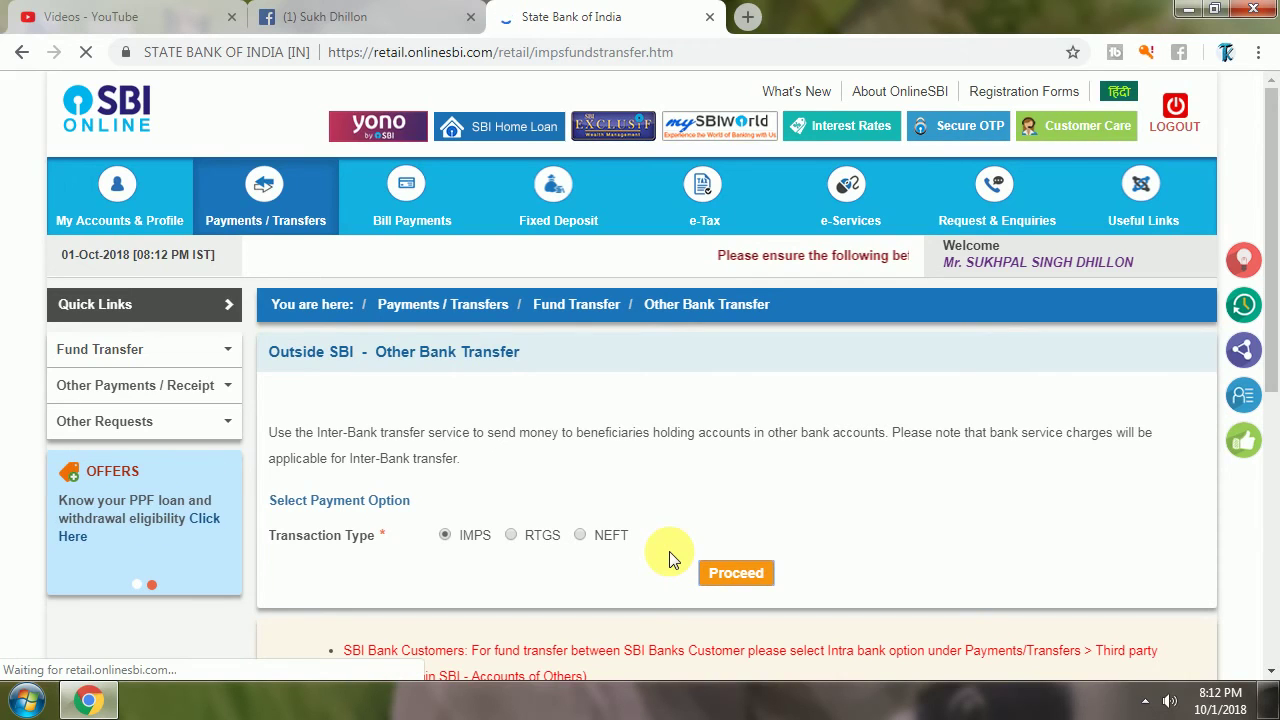
{"action": "left_click", "coordinate": [584, 483]}
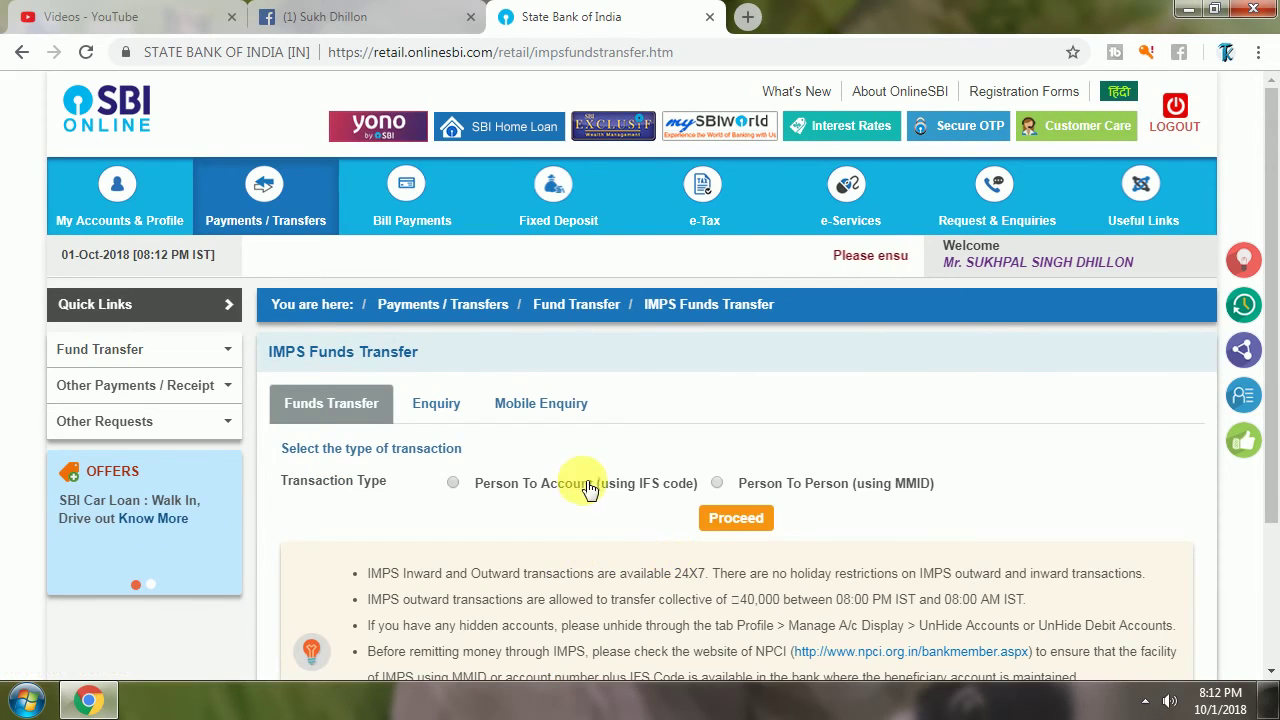
{"action": "left_click", "coordinate": [713, 521]}
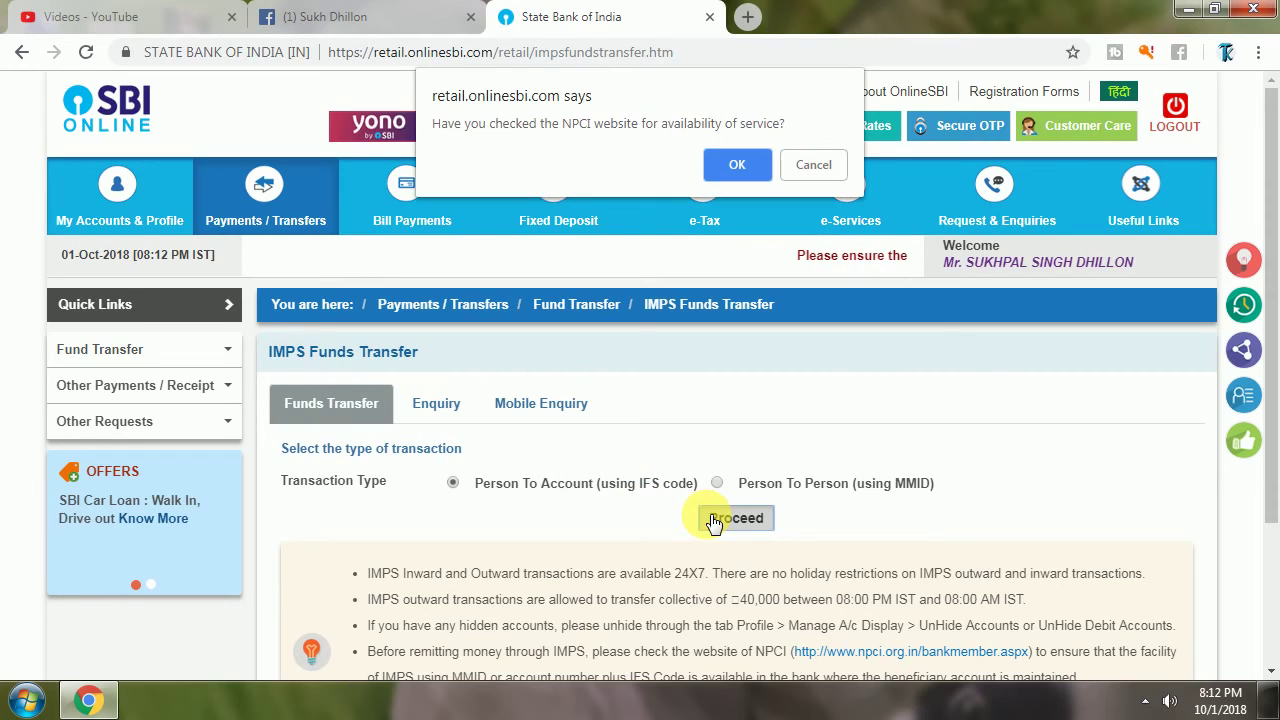
{"action": "left_click", "coordinate": [741, 163]}
{"action": "mouse_move", "coordinate": [737, 220]}
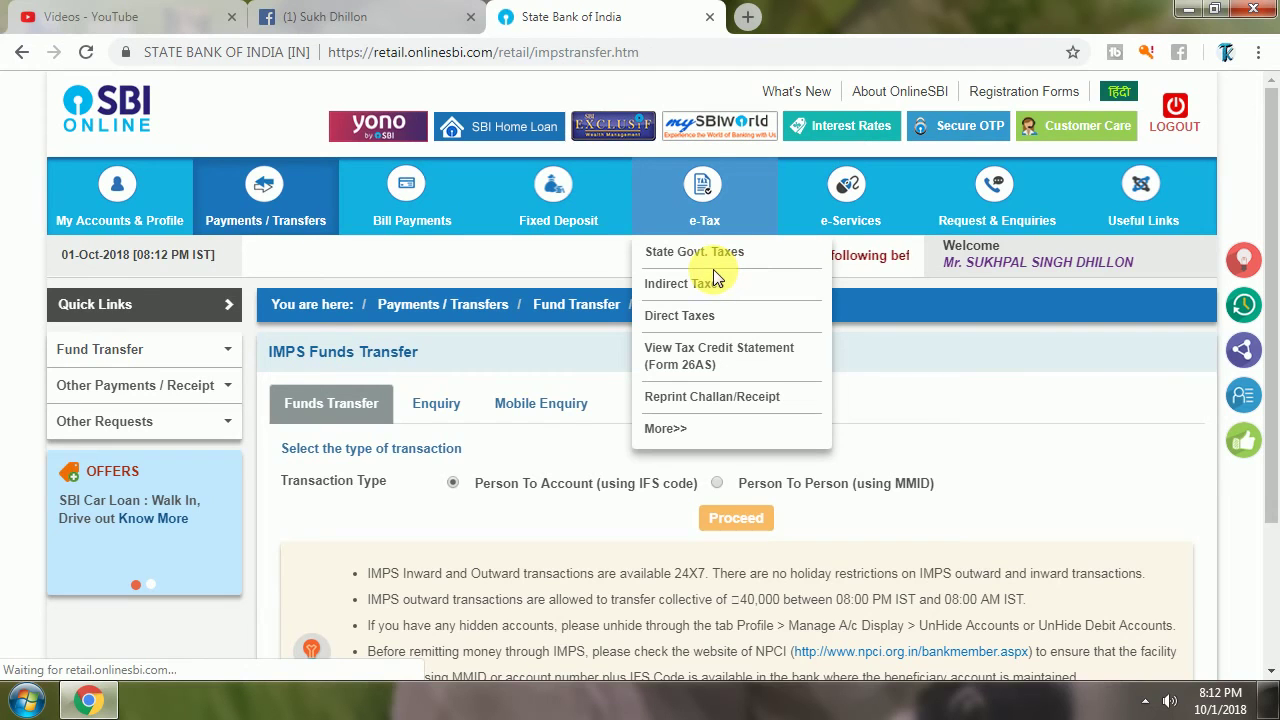
Review the beneficiary table and follow the link to add a new beneficiary.
{"action": "scroll", "coordinate": [629, 418], "scroll_direction": "down", "scroll_amount": 4}
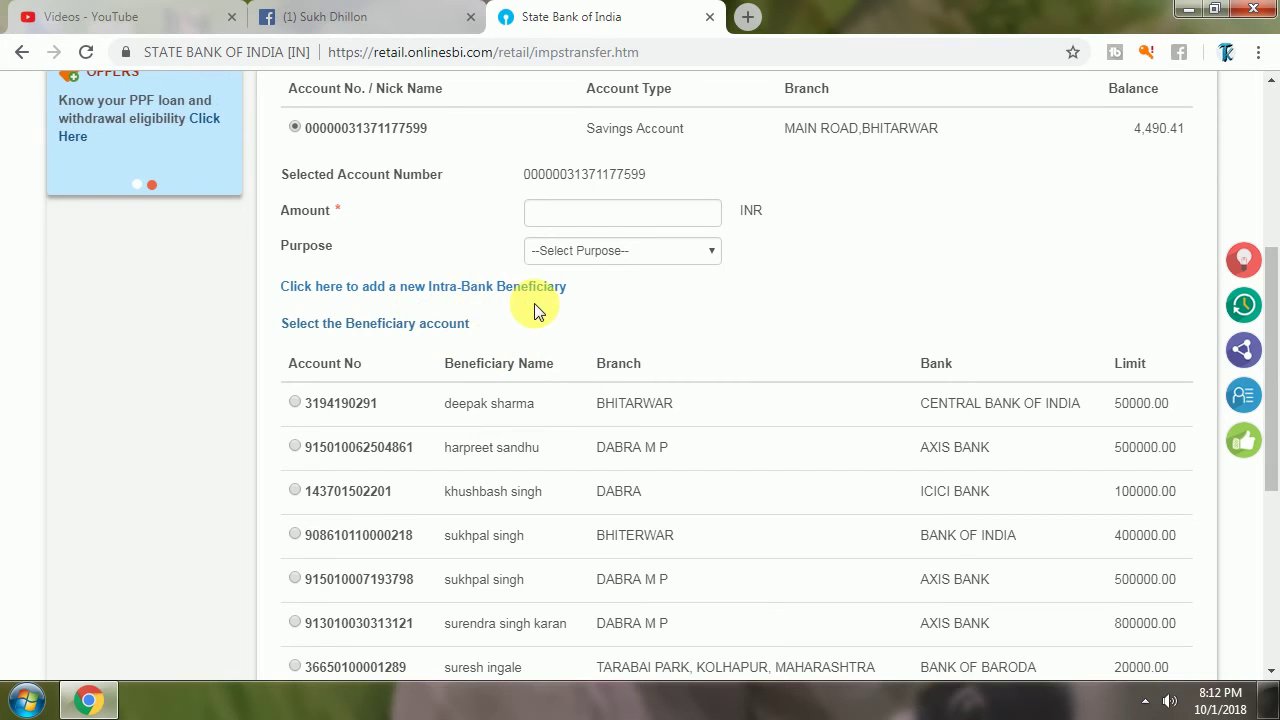
{"action": "scroll", "coordinate": [560, 335], "scroll_direction": "down", "scroll_amount": 1}
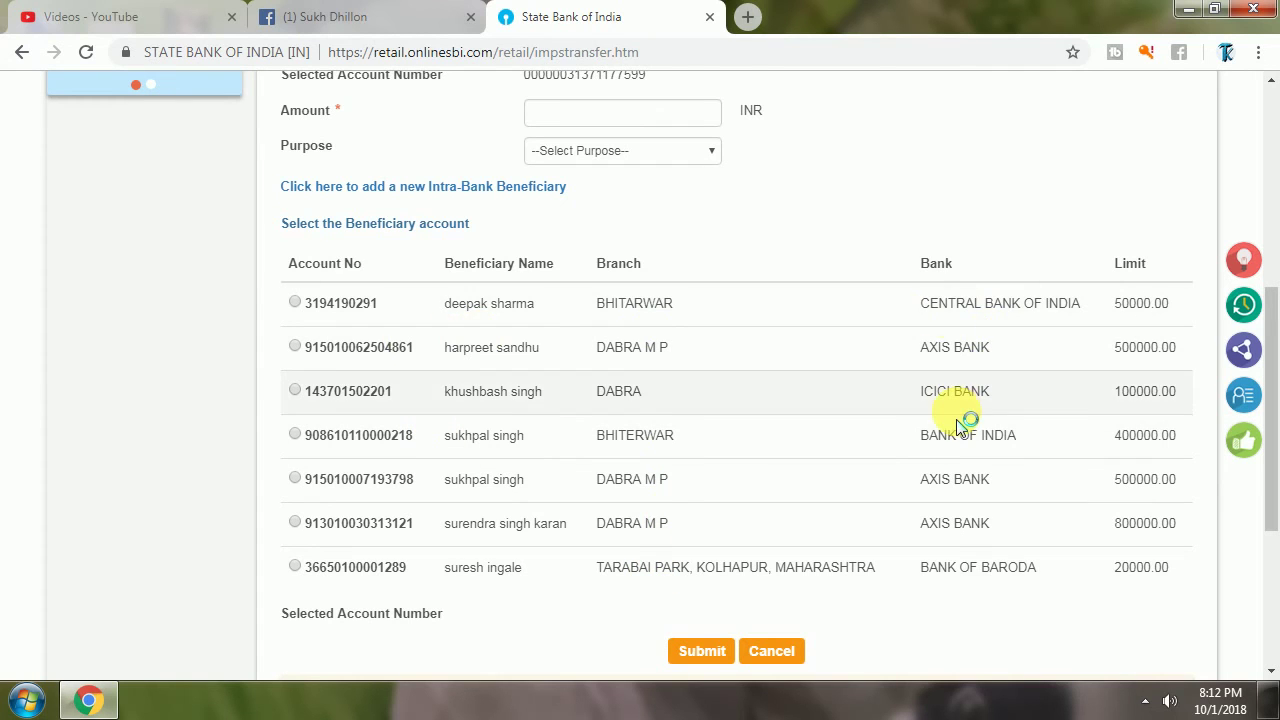
{"action": "scroll", "coordinate": [540, 315], "scroll_direction": "up", "scroll_amount": 1}
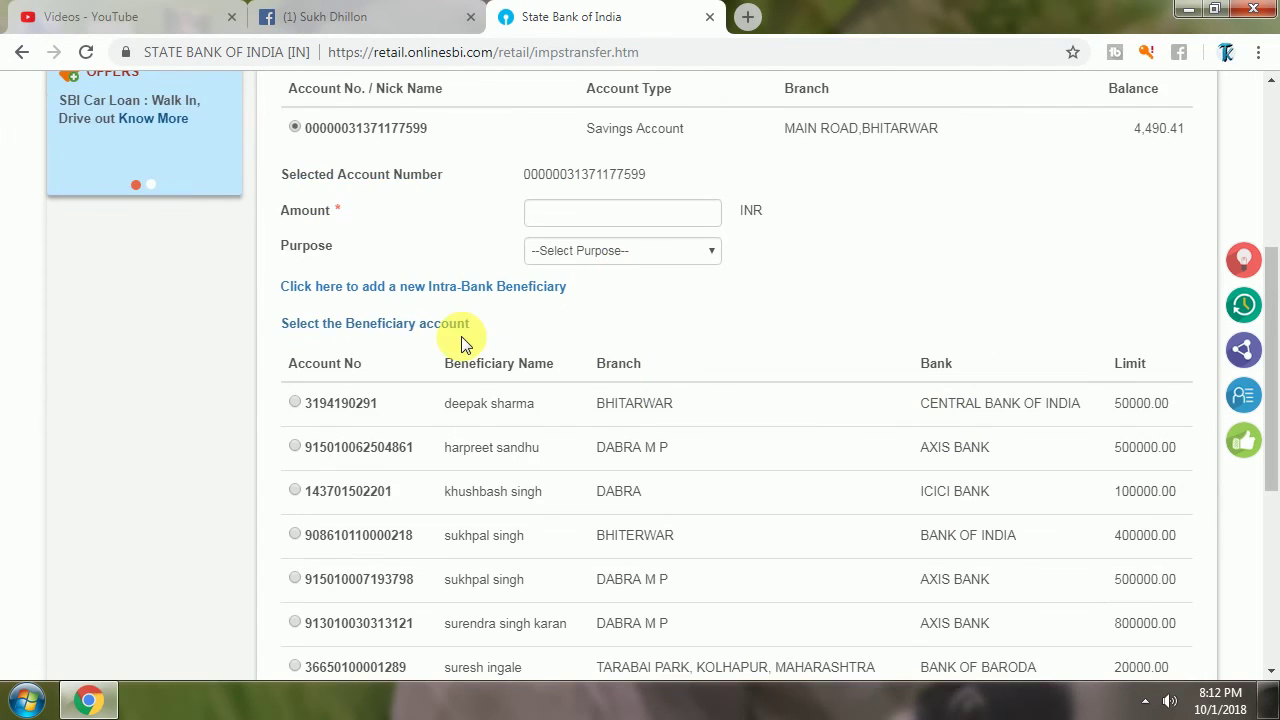
{"action": "left_click", "coordinate": [413, 288]}
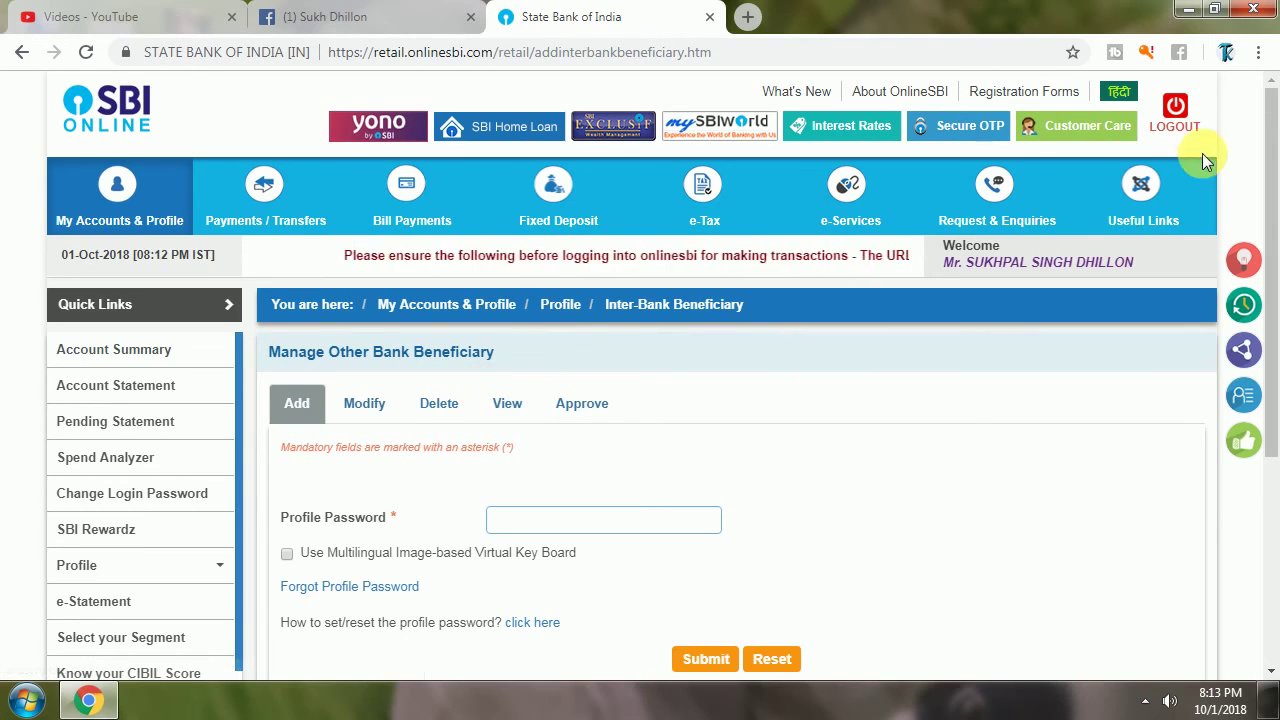
Log out of SBI Online, leaving the profile password field on the beneficiary page empty.
{"action": "left_click", "coordinate": [1175, 110]}
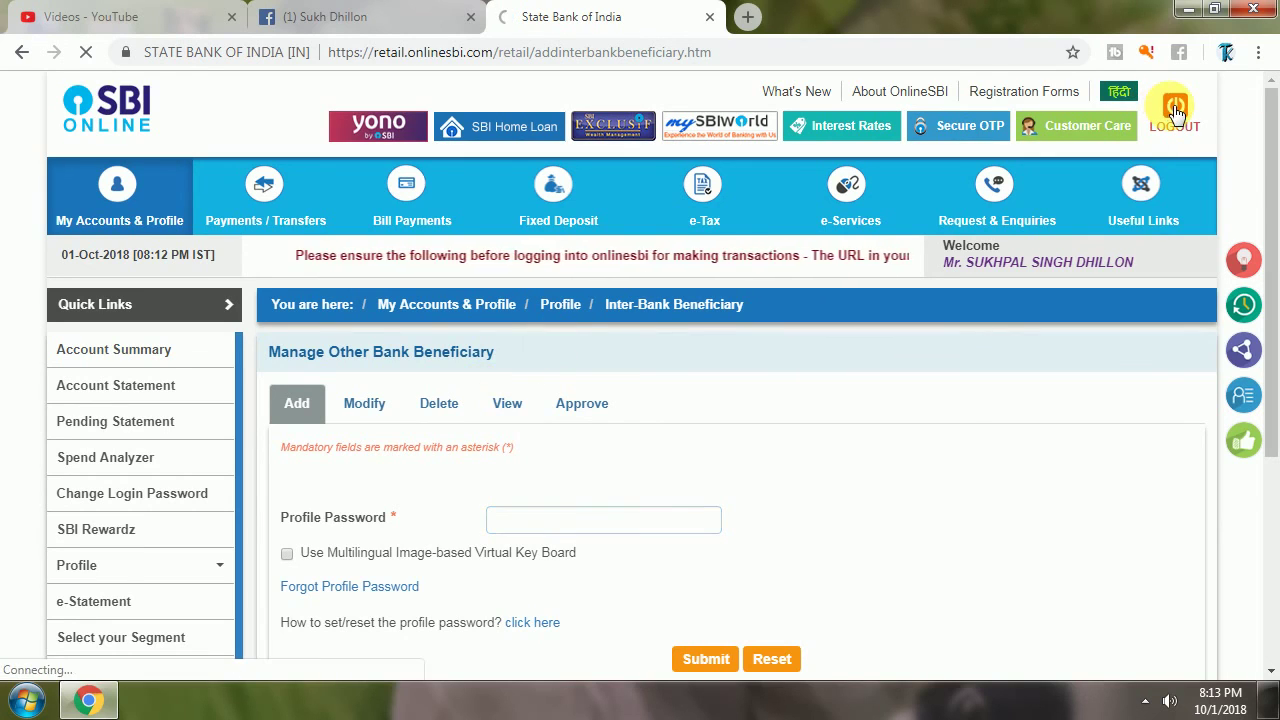